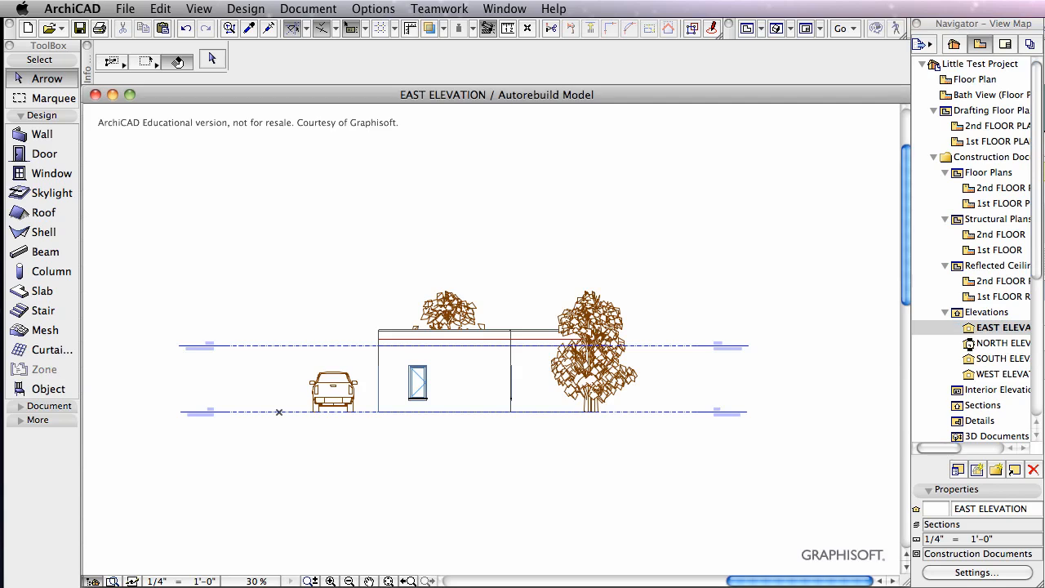
# Step: View the North, South and West Elevation views, framing the building in the west one
pyautogui.doubleClick(997, 343)
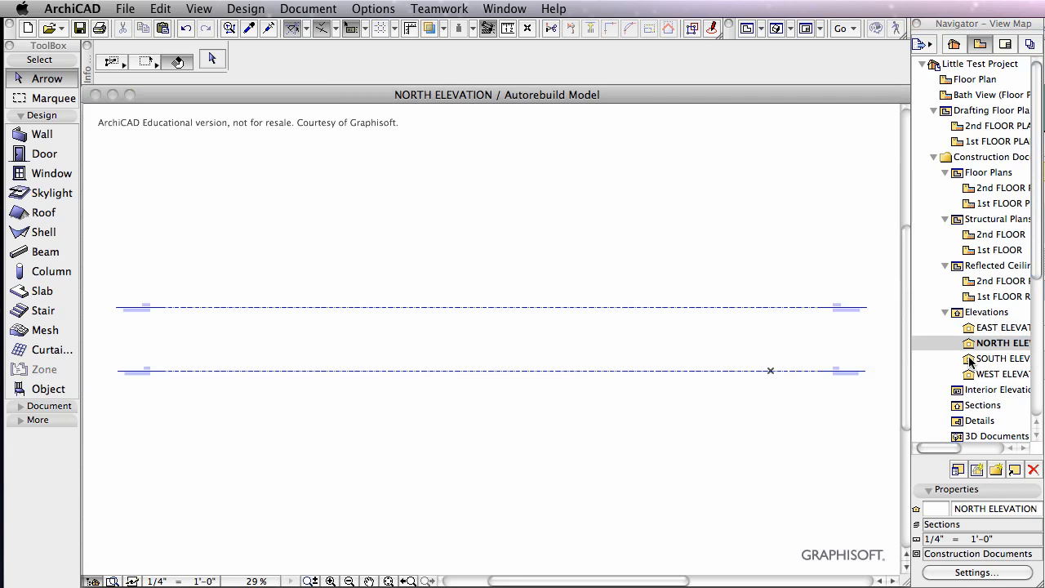
pyautogui.doubleClick(972, 362)
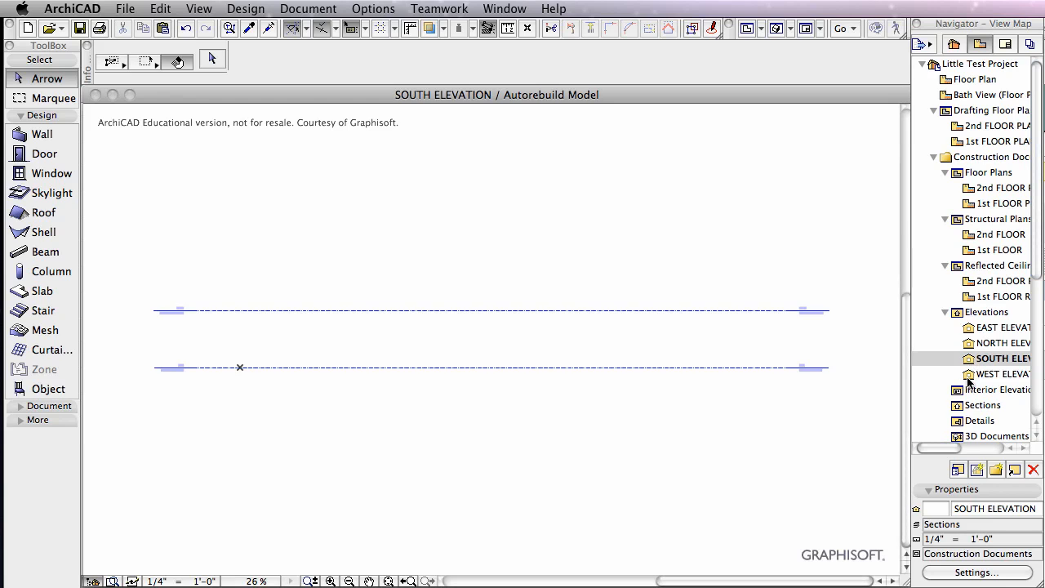
pyautogui.doubleClick(971, 377)
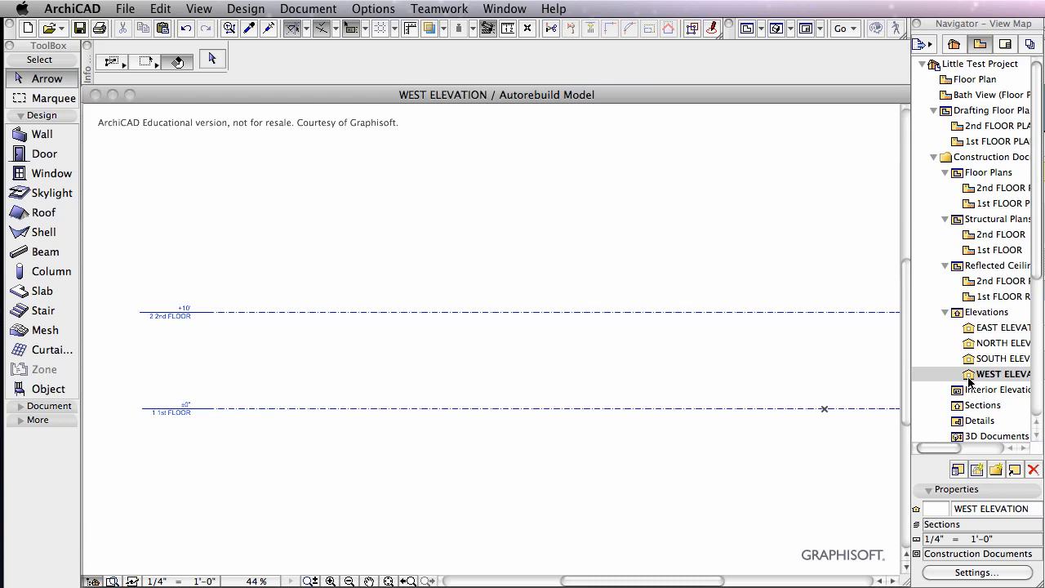
pyautogui.scroll(-4, 597, 198)
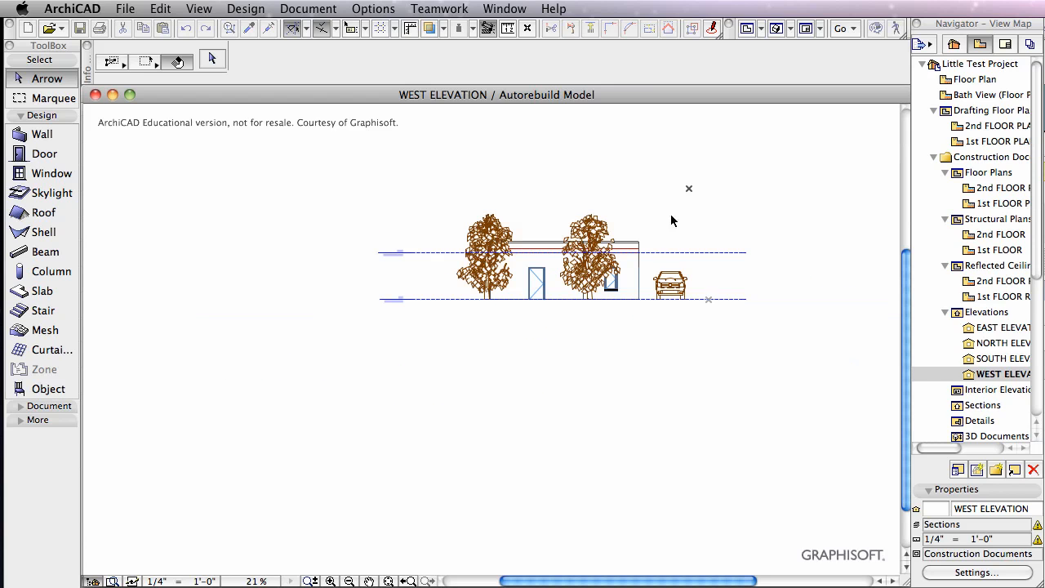
pyautogui.moveTo(630, 194)
pyautogui.mouseDown(button='middle')
pyautogui.moveTo(600, 224)
pyautogui.moveTo(596, 247)
pyautogui.mouseUp(button='middle')
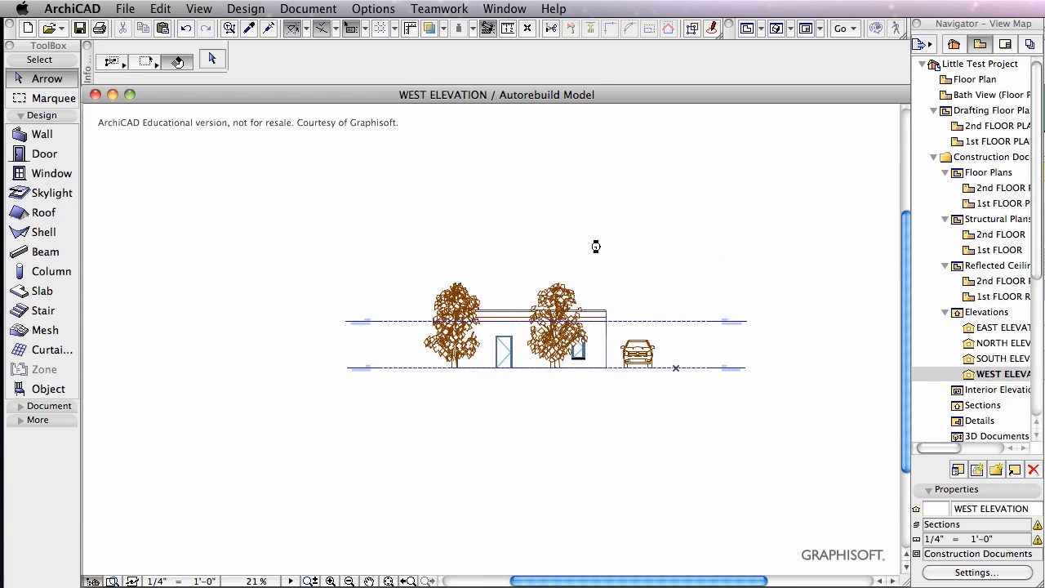
pyautogui.scroll(3, 596, 246)
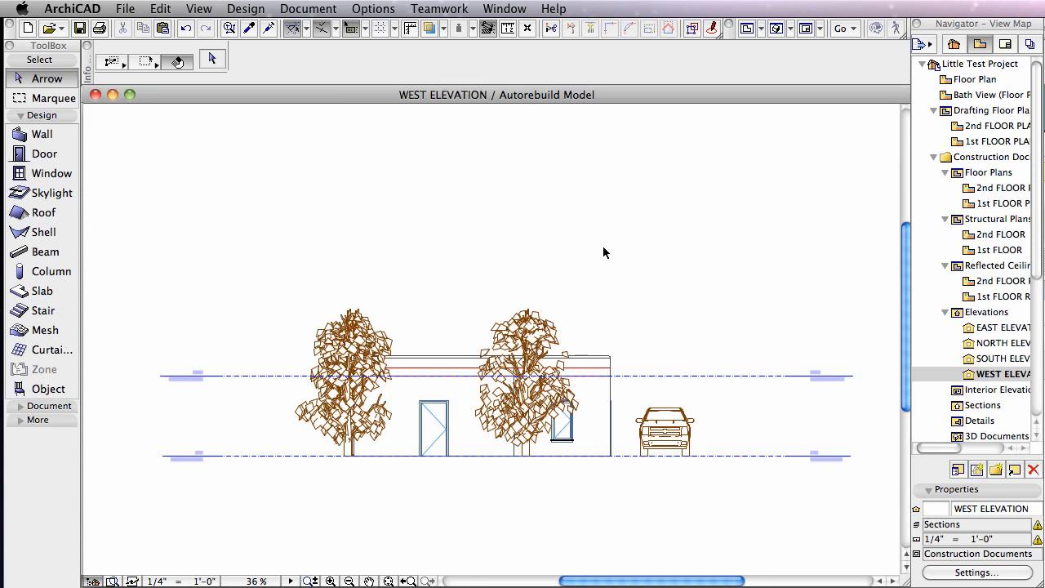
# Step: Open the 1st Floor story from the project map and inspect the South Elevation marker on the plan
pyautogui.click(953, 45)
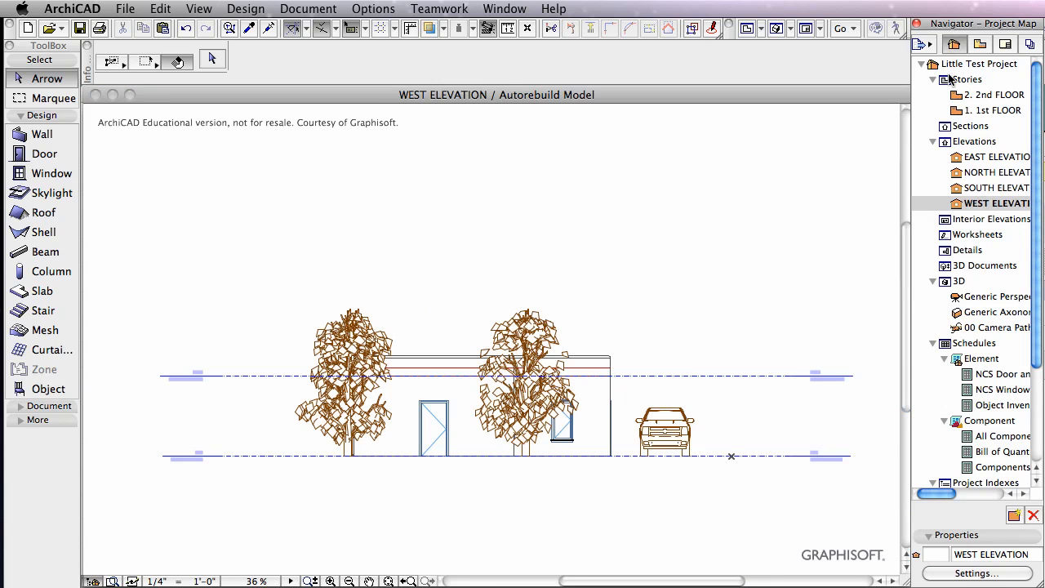
pyautogui.doubleClick(972, 114)
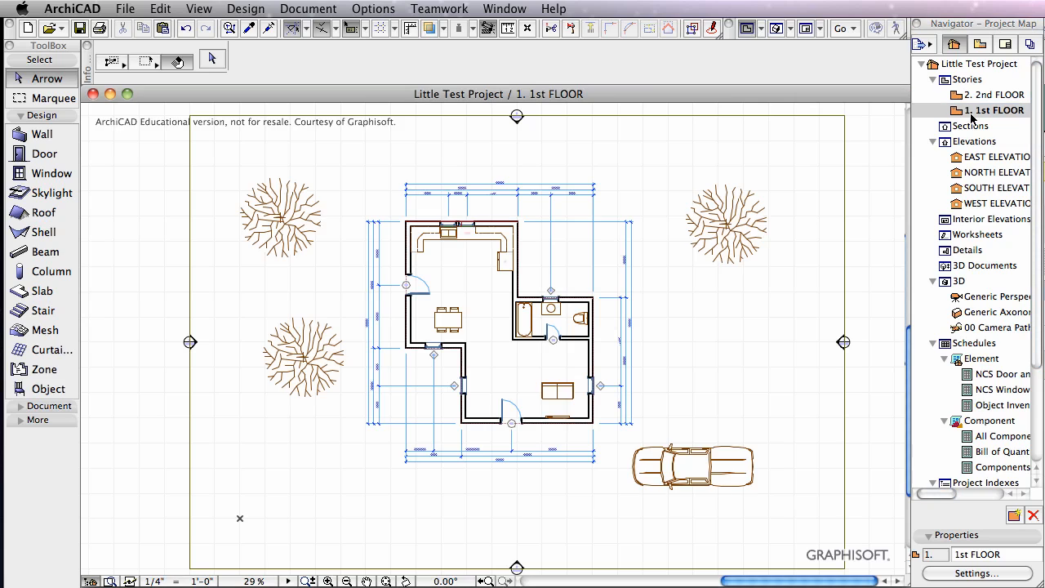
pyautogui.scroll(-3, 523, 506)
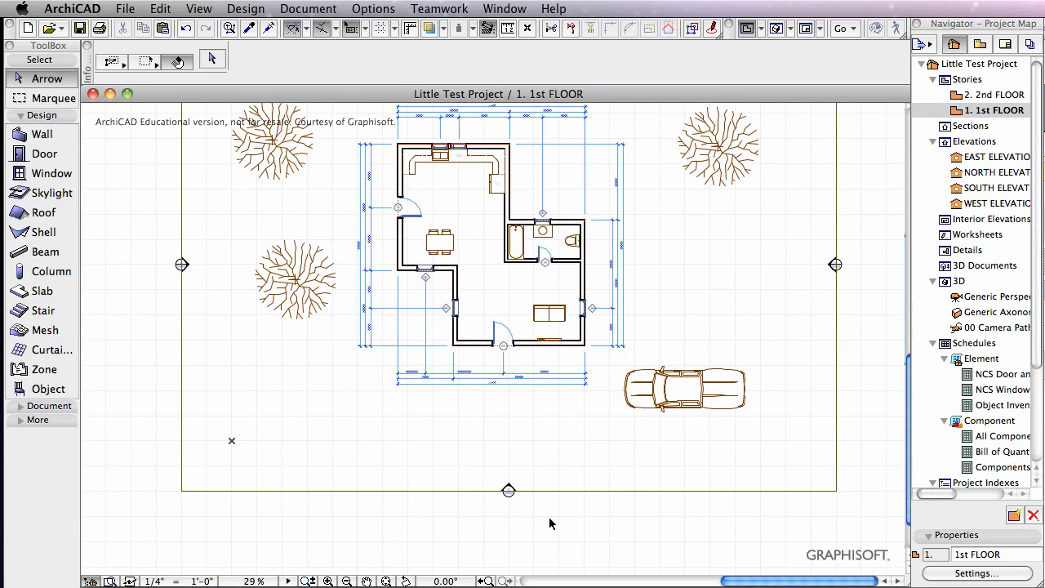
pyautogui.click(561, 490)
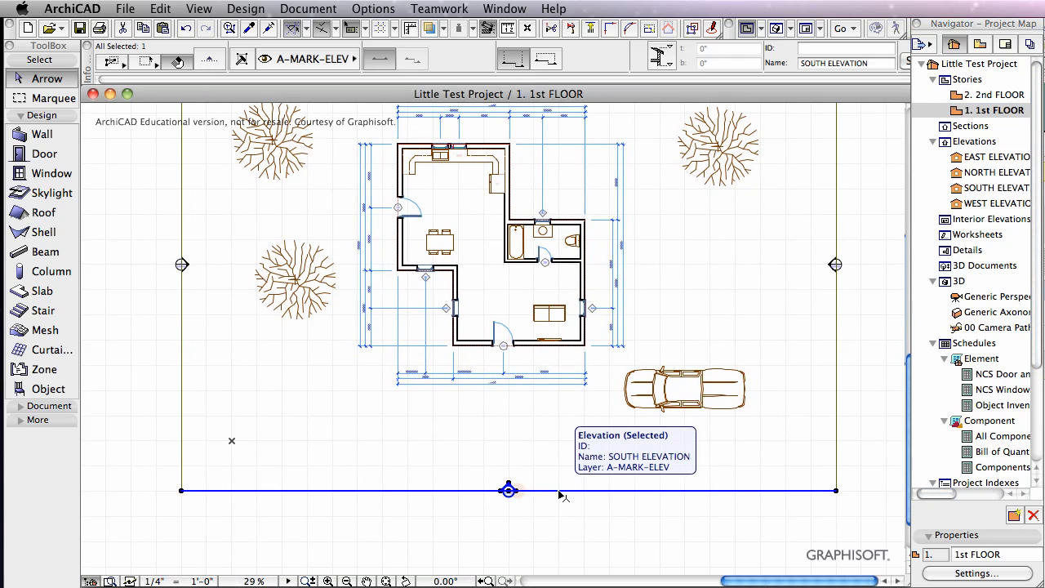
pyautogui.click(578, 428)
pyautogui.scroll(-1, 577, 427)
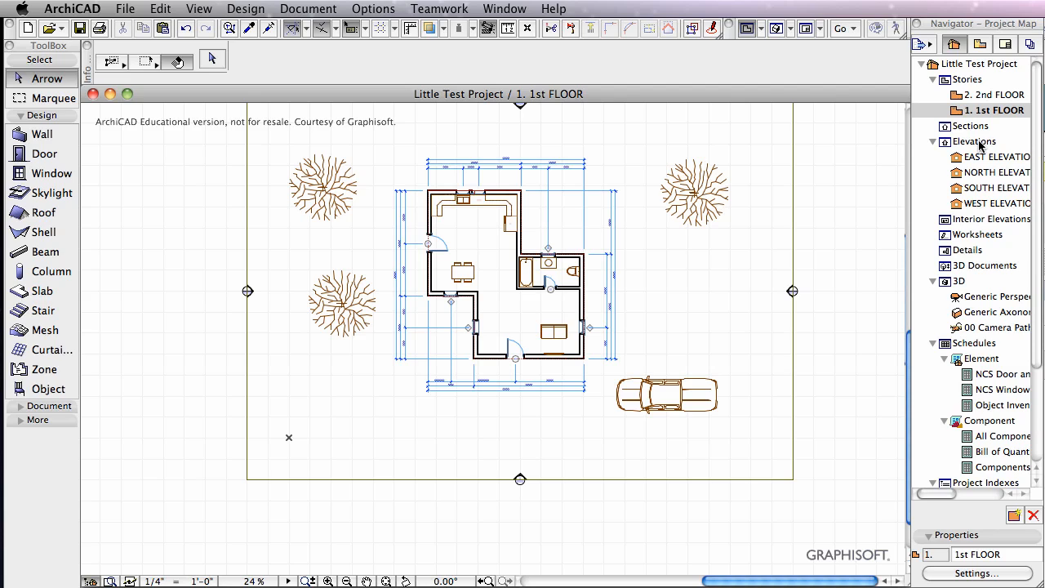
# Step: Open the East Elevation viewpoint from the project map
pyautogui.click(982, 45)
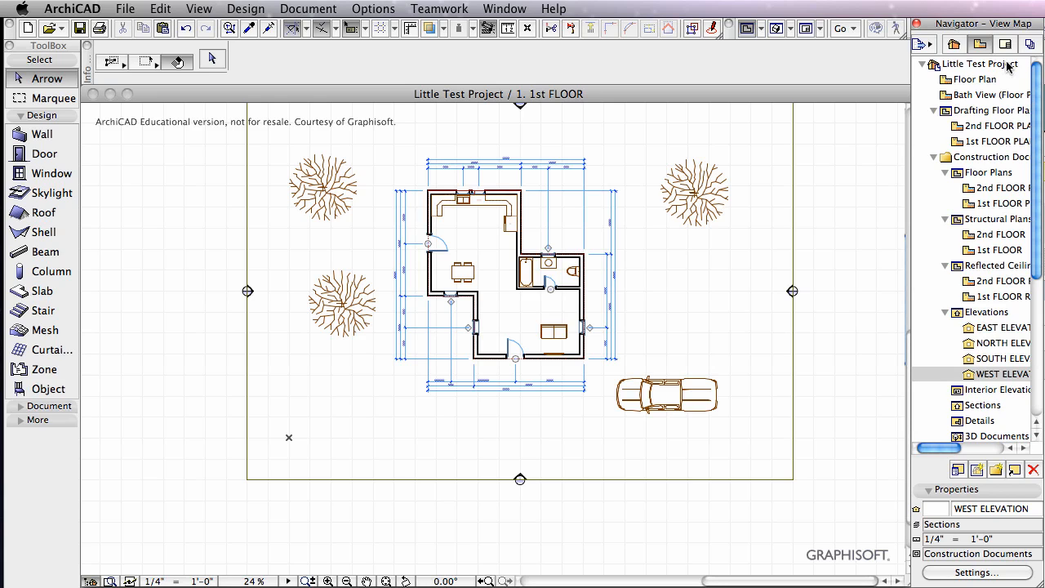
pyautogui.click(954, 45)
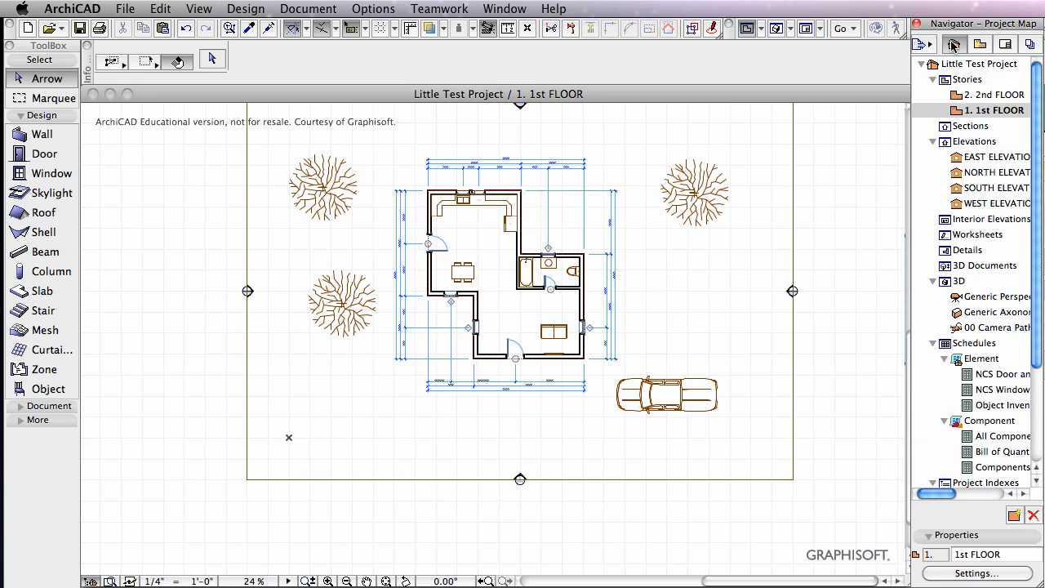
pyautogui.doubleClick(960, 160)
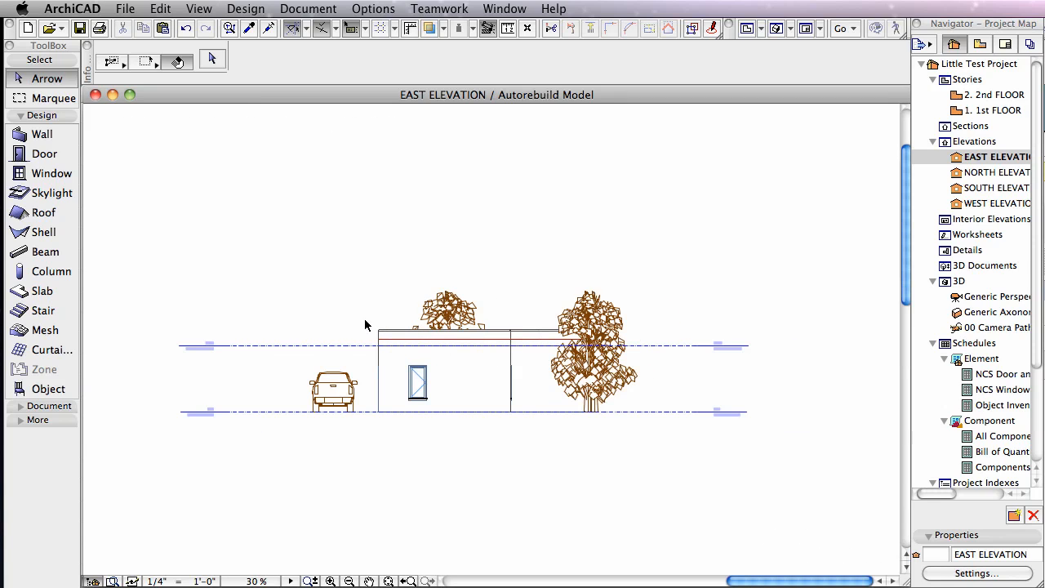
# Step: Save the east elevation in the view map as a view named New East Elevation with the Sections layer combination
pyautogui.click(983, 45)
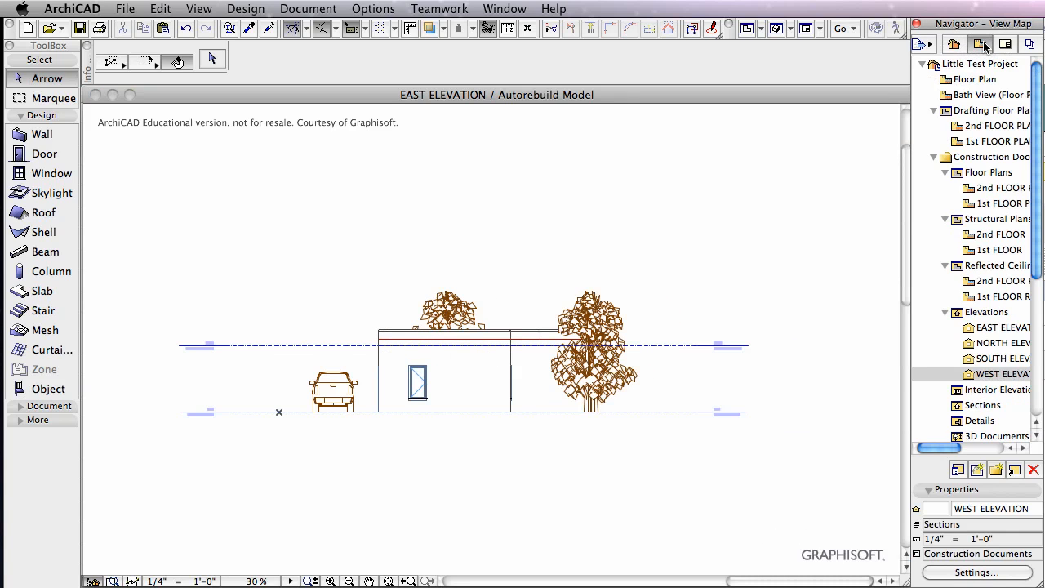
pyautogui.click(978, 470)
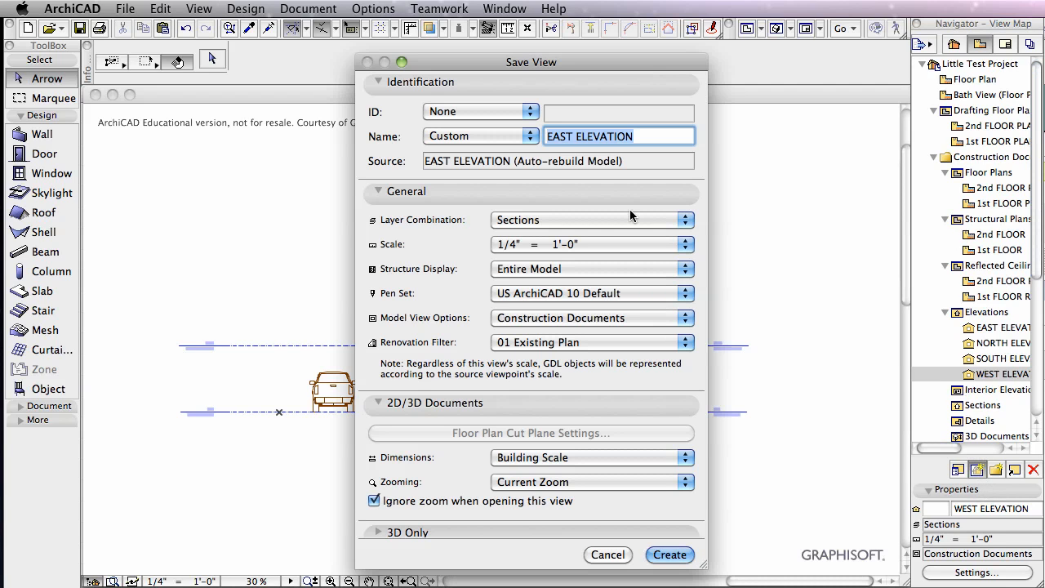
pyautogui.write('New ')
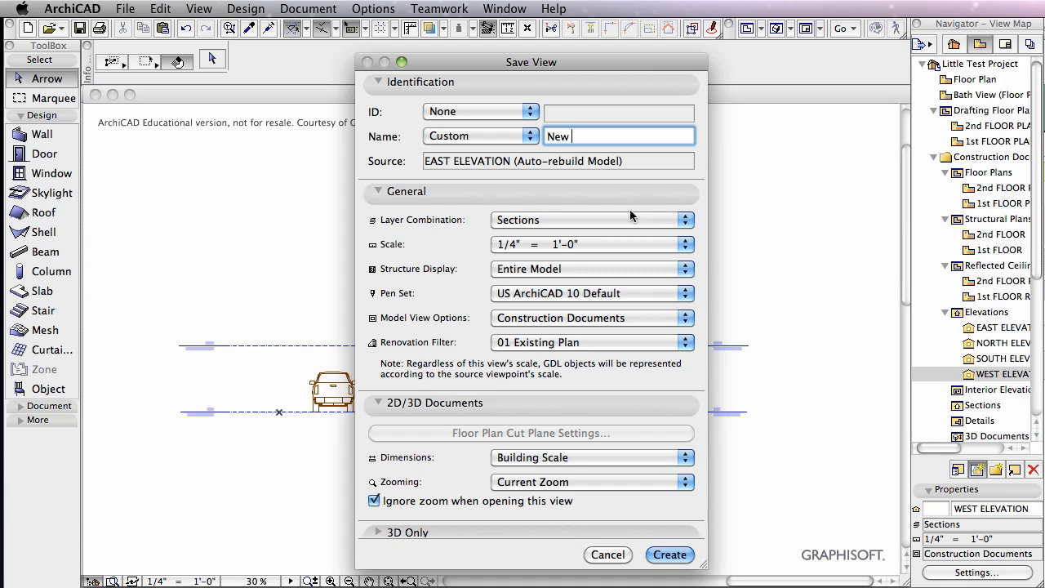
pyautogui.write('East W')
pyautogui.press('BackSpace')
pyautogui.write('Elevation')
pyautogui.click(632, 219)
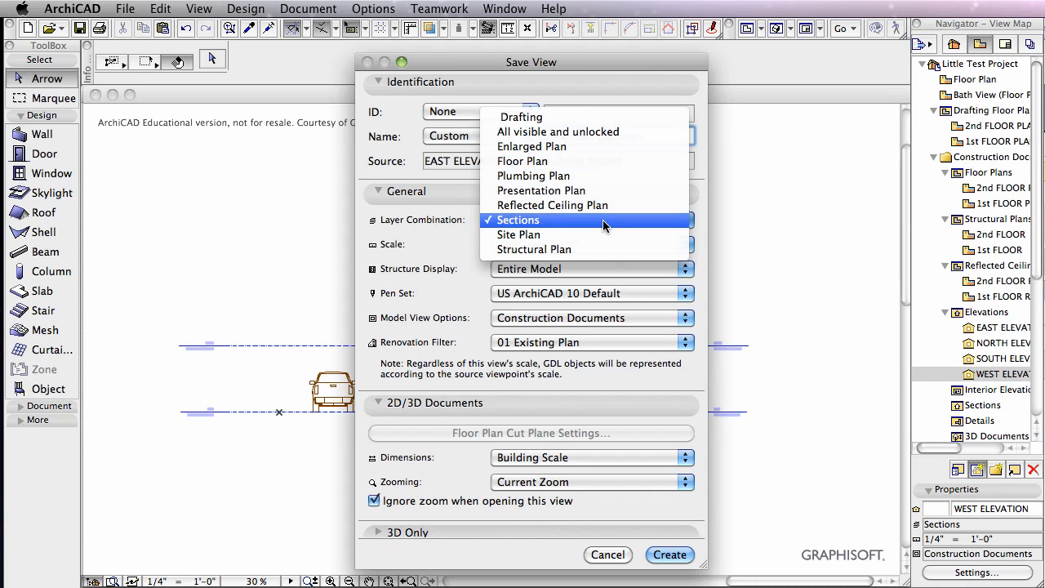
pyautogui.click(603, 219)
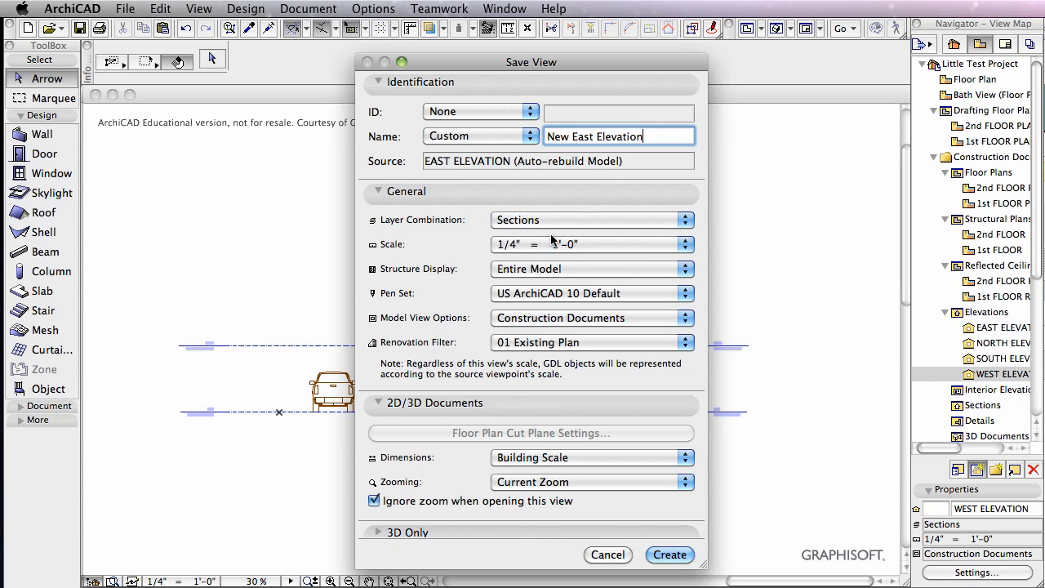
pyautogui.click(669, 555)
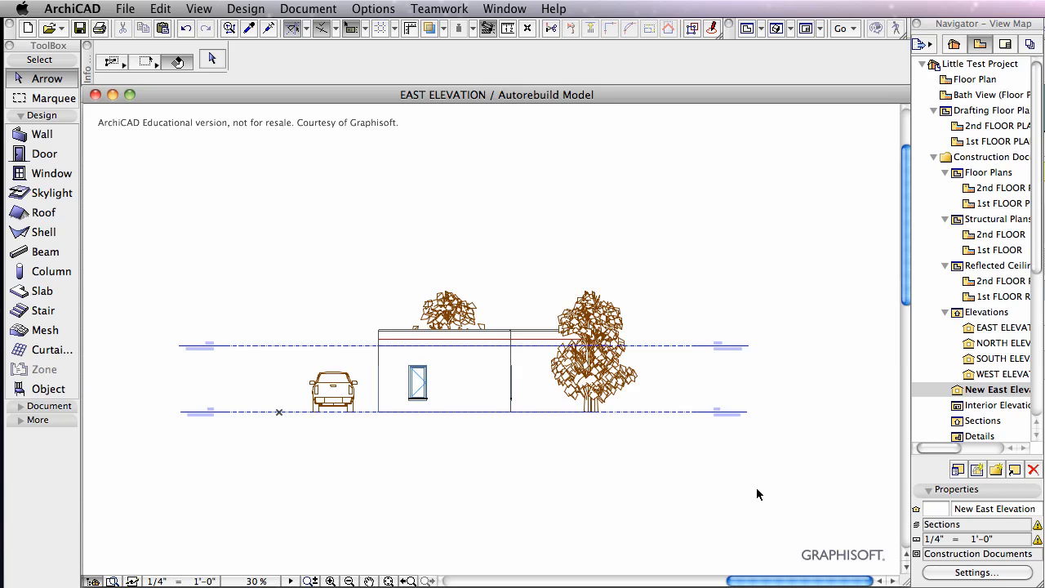
# Step: Delete the New East Elevation view from the view map
pyautogui.click(967, 392)
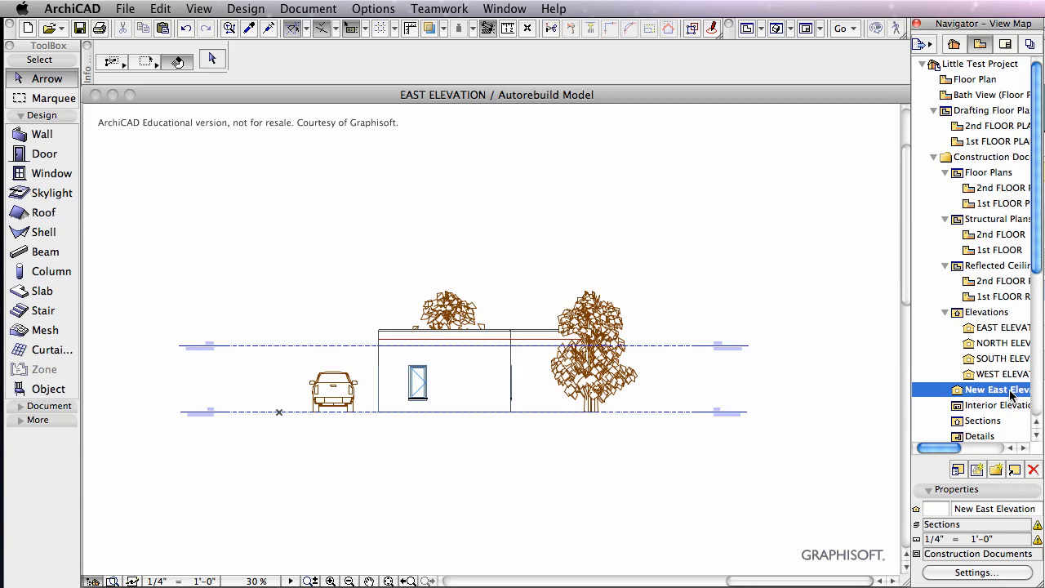
pyautogui.click(1034, 470)
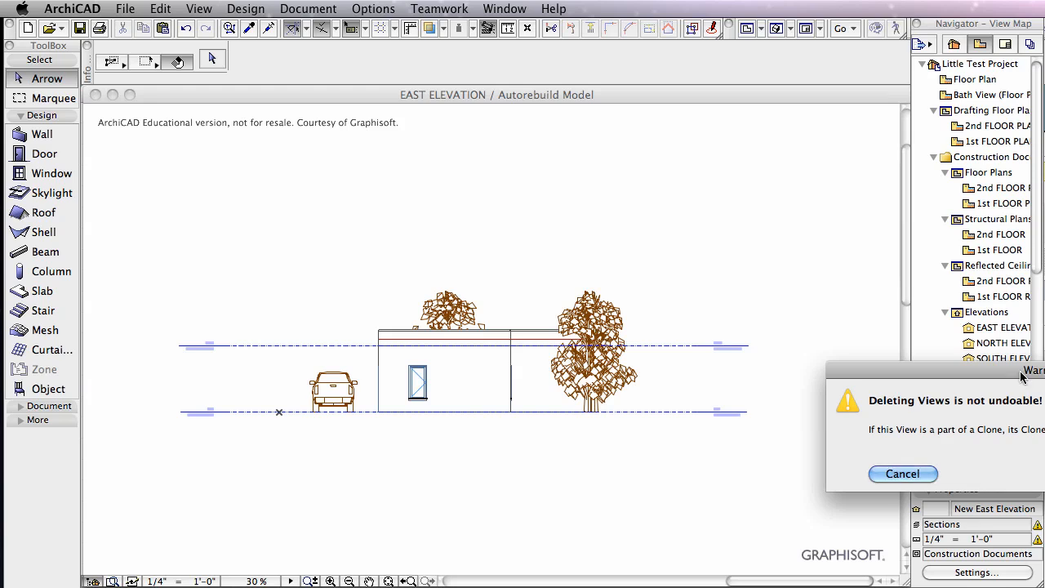
pyautogui.moveTo(1037, 350); pyautogui.dragTo(782, 348)
pyautogui.click(928, 455)
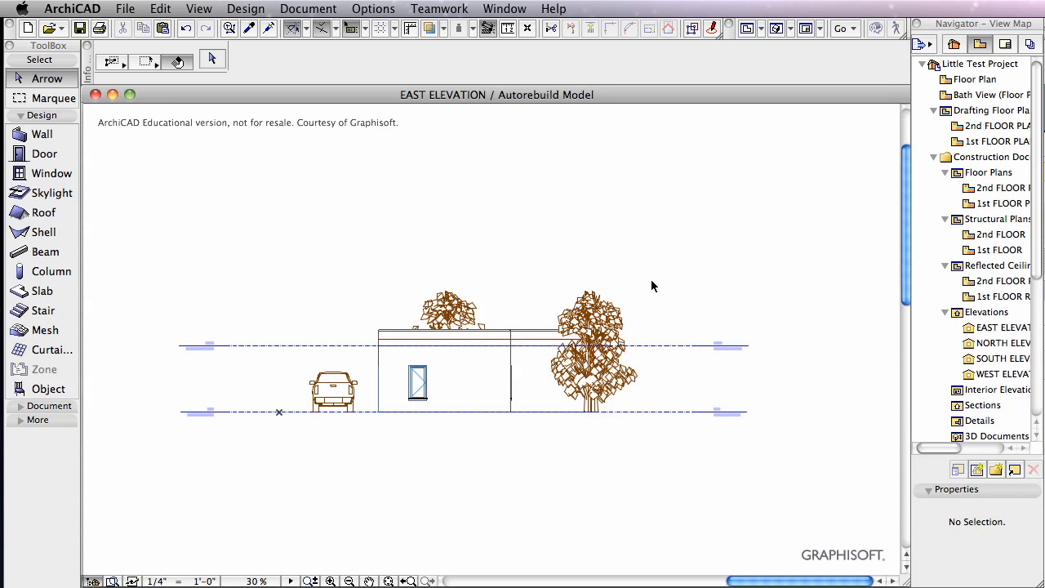
# Step: Create a new layer combination named Elevations in the layer settings
pyautogui.press('super+l')
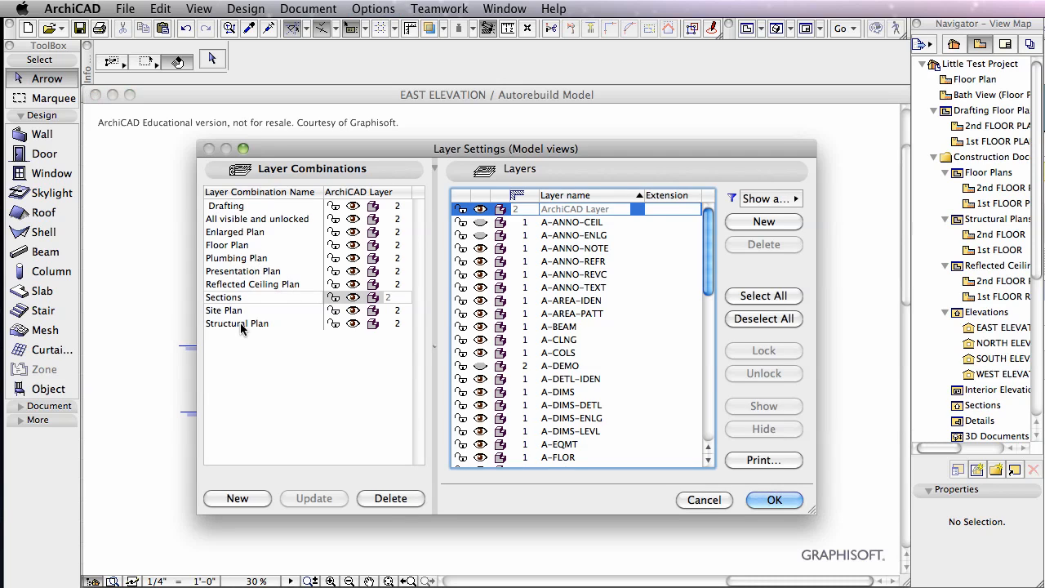
pyautogui.click(237, 498)
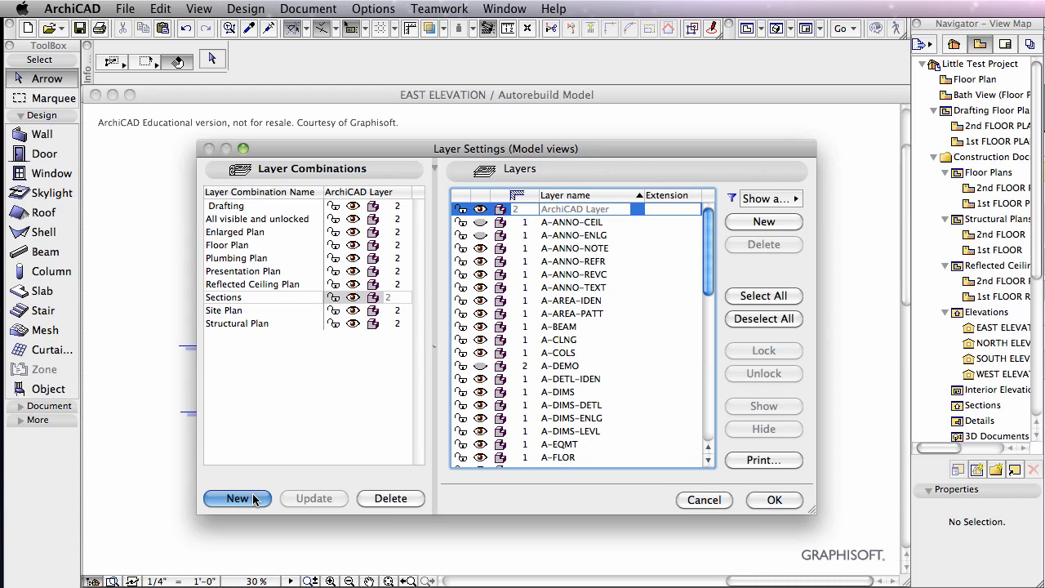
pyautogui.write('Ele')
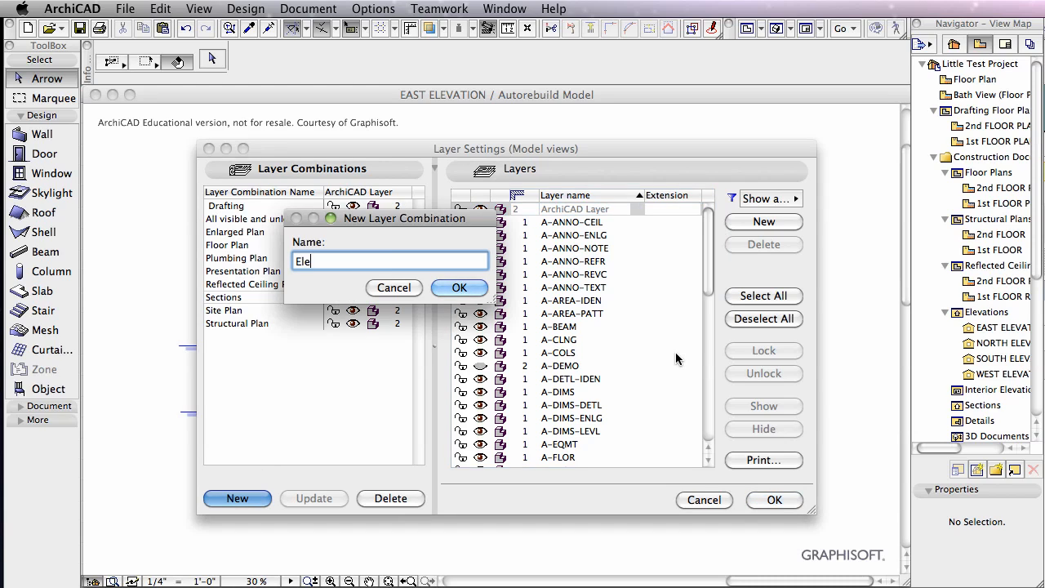
pyautogui.write('vations')
pyautogui.click(462, 289)
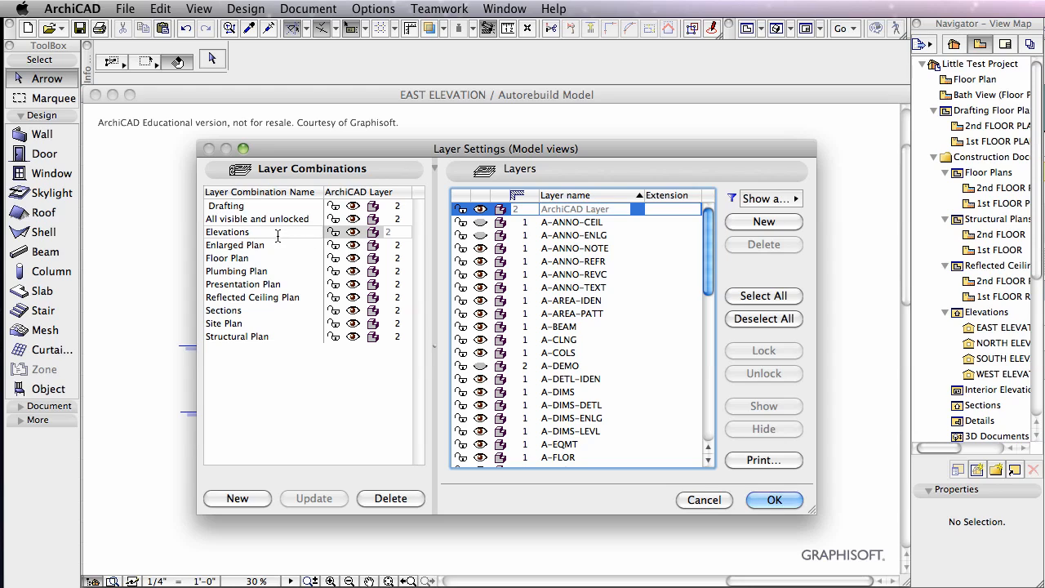
# Step: Hide the L-SITE layer with the Elevations layer combination selected and apply the layer settings
pyautogui.click(249, 312)
pyautogui.click(248, 234)
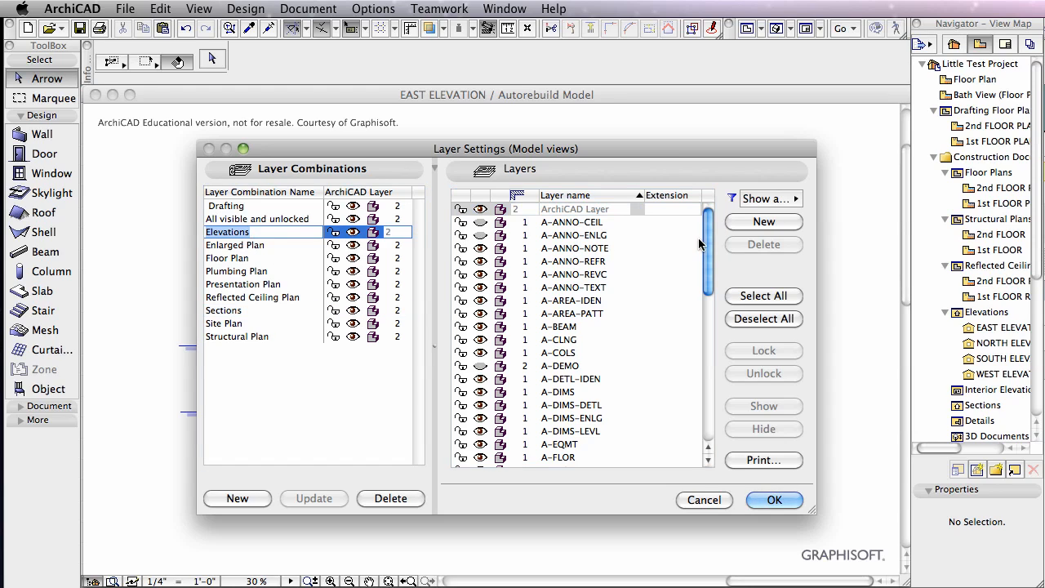
pyautogui.moveTo(710, 245); pyautogui.dragTo(715, 433)
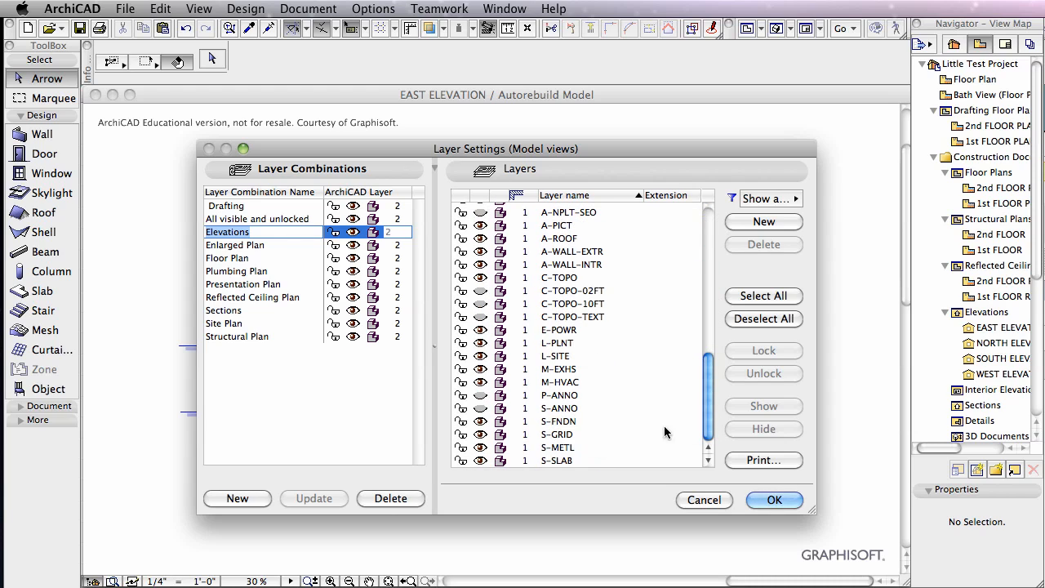
pyautogui.click(481, 356)
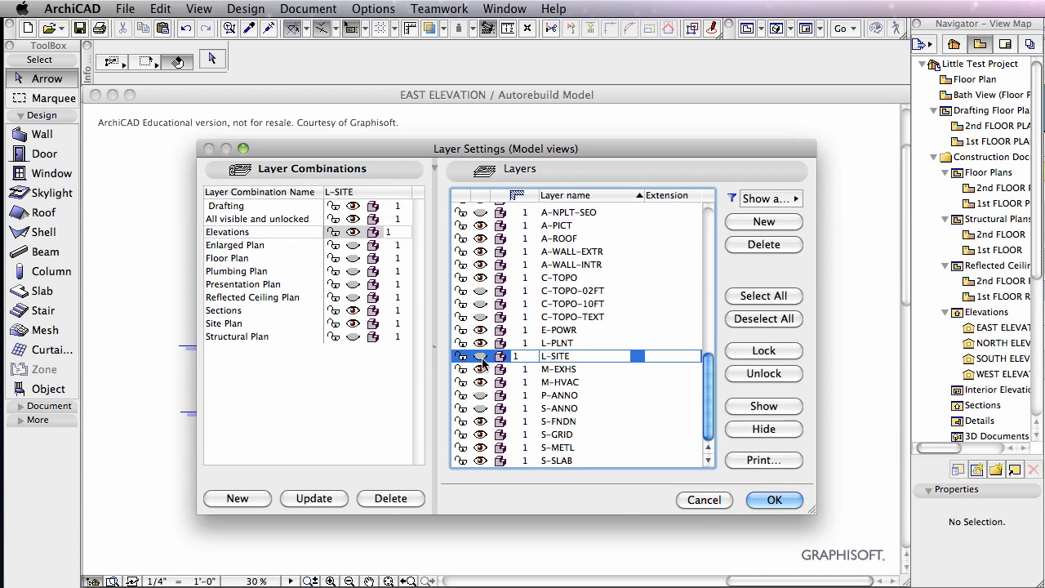
pyautogui.click(775, 501)
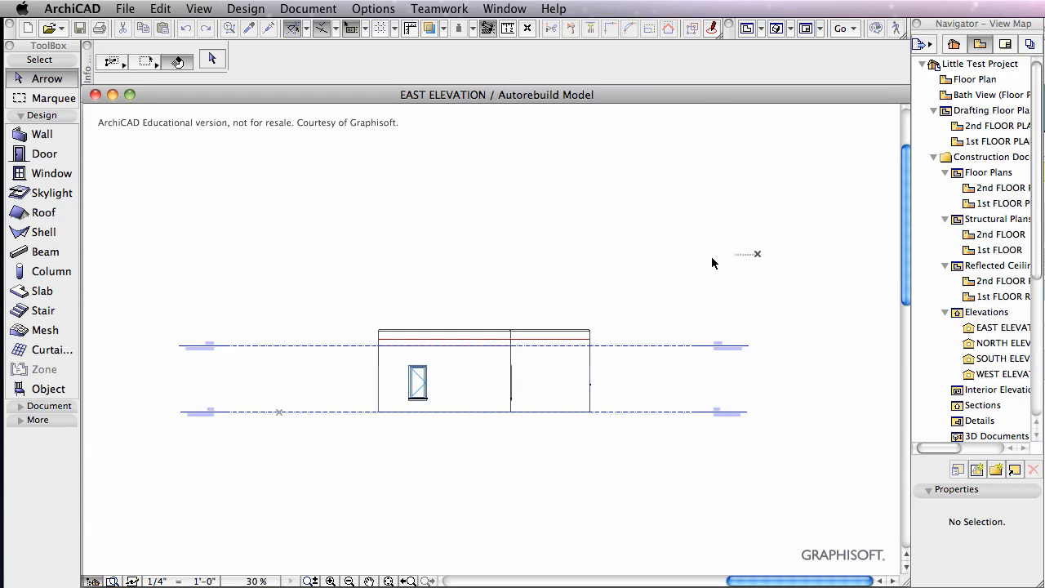
# Step: Assign the Elevations layer combination to the east, north, south and west elevation views together in their view settings
pyautogui.scroll(1, 563, 303)
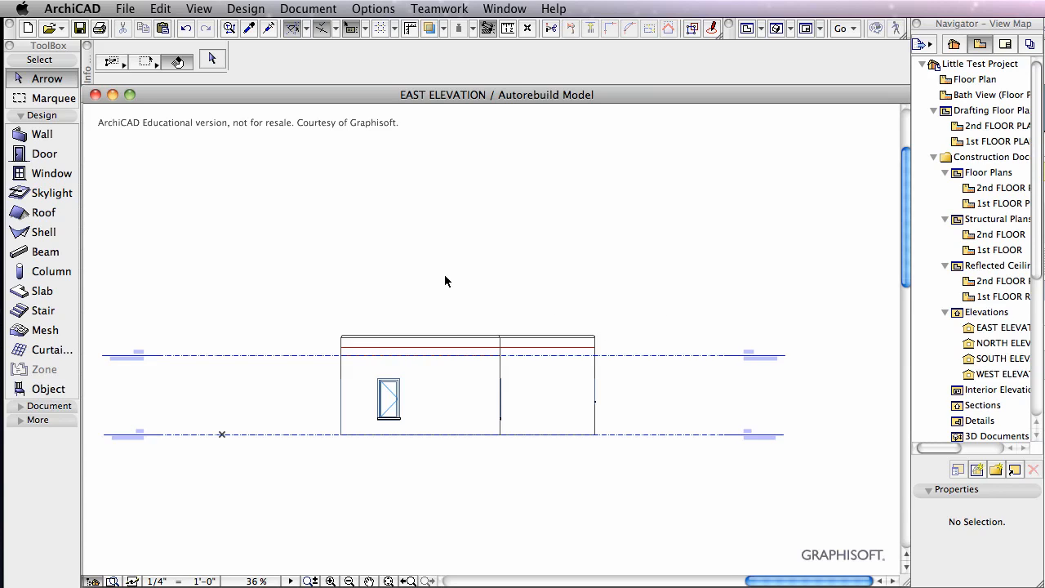
pyautogui.scroll(-2, 461, 274)
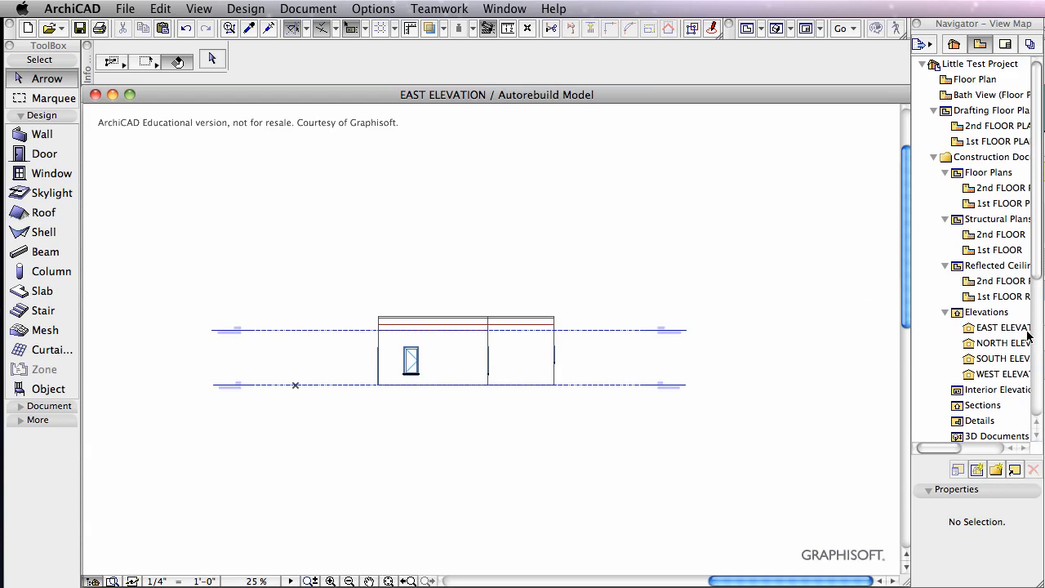
pyautogui.click(981, 329)
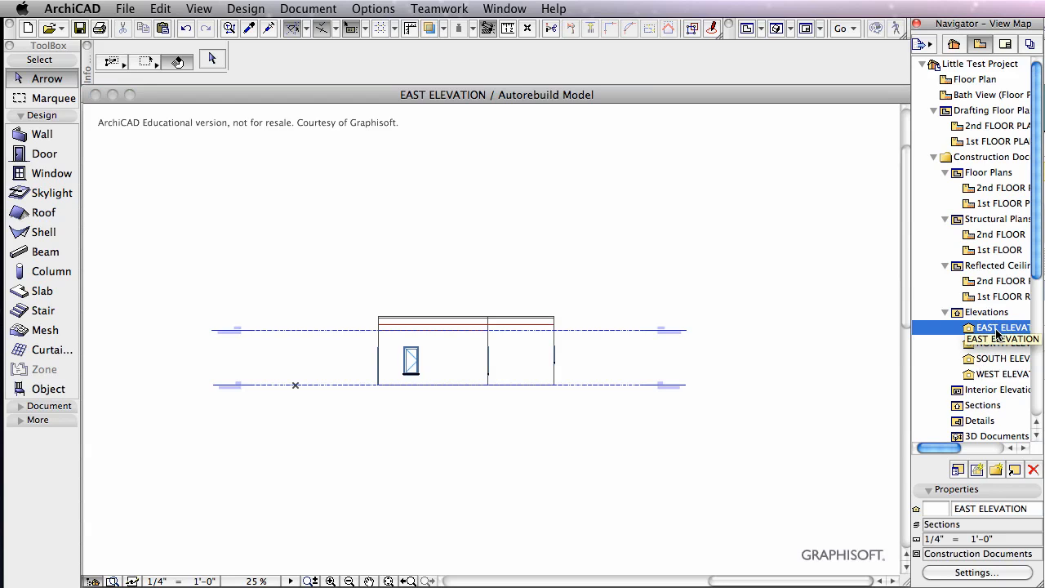
pyautogui.keyDown('shift'); pyautogui.click(985, 375); pyautogui.keyUp('shift')
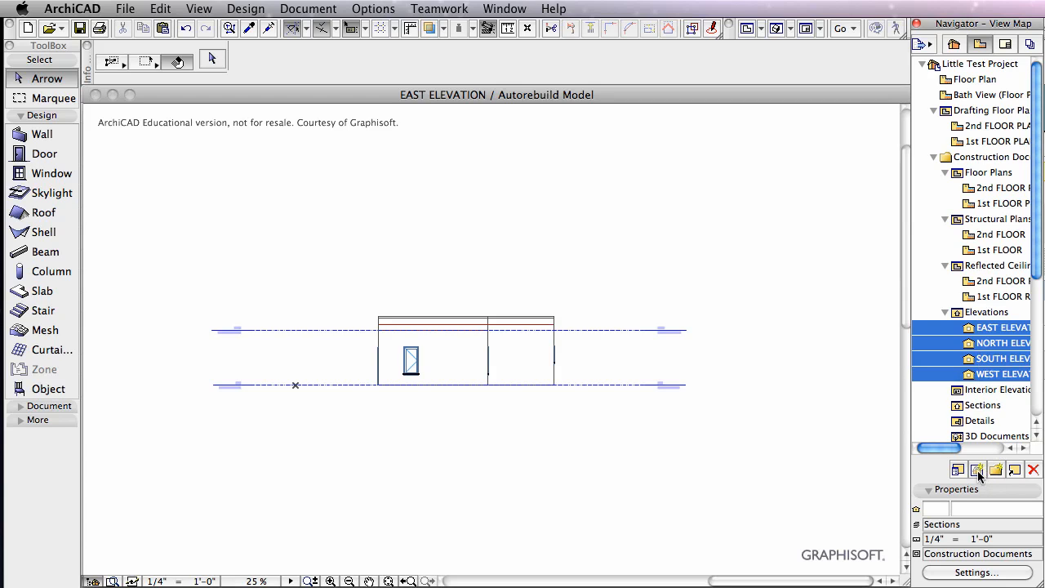
pyautogui.click(979, 573)
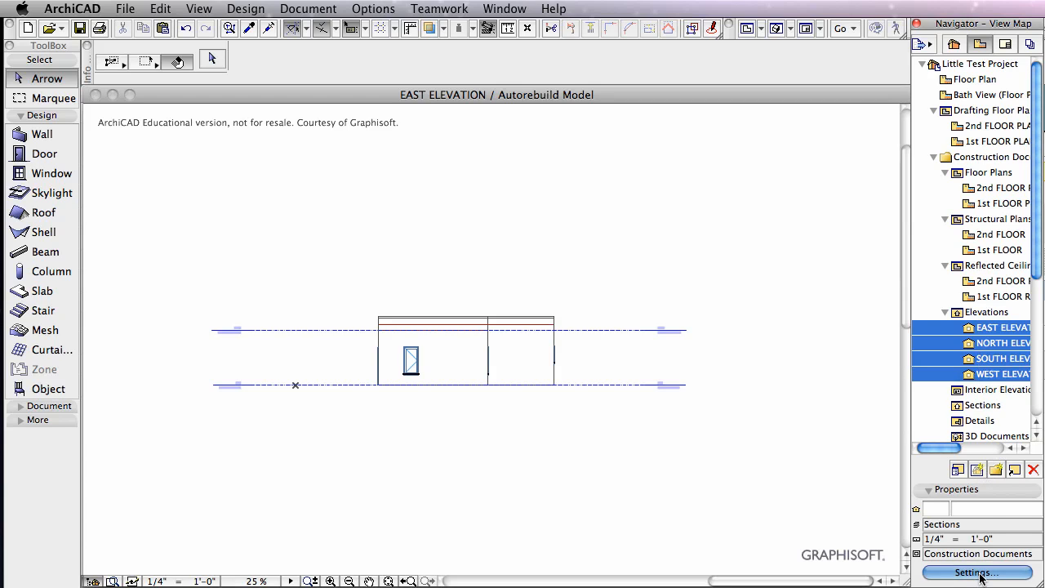
pyautogui.moveTo(1009, 223); pyautogui.dragTo(594, 58)
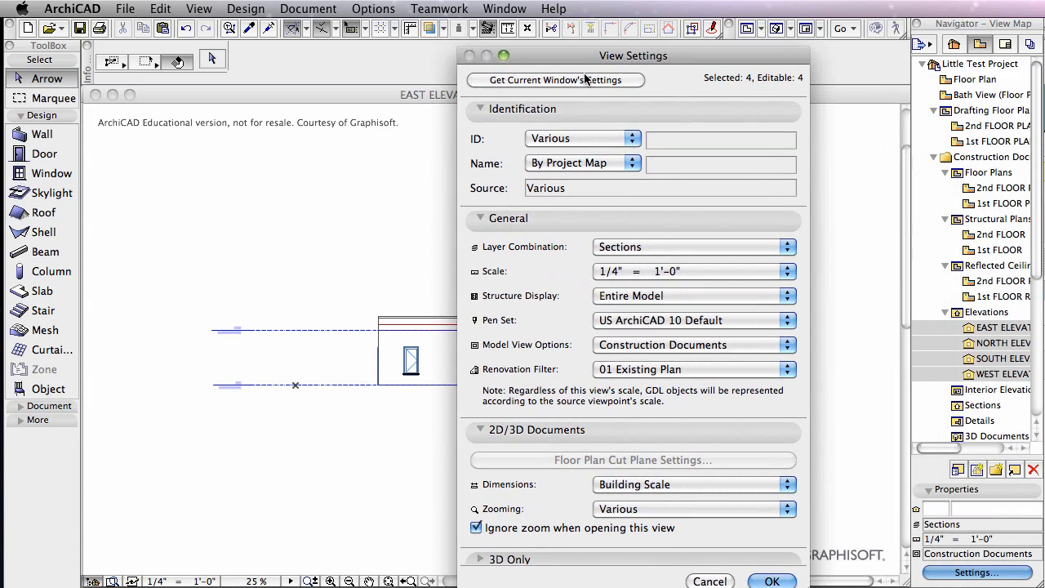
pyautogui.click(685, 257)
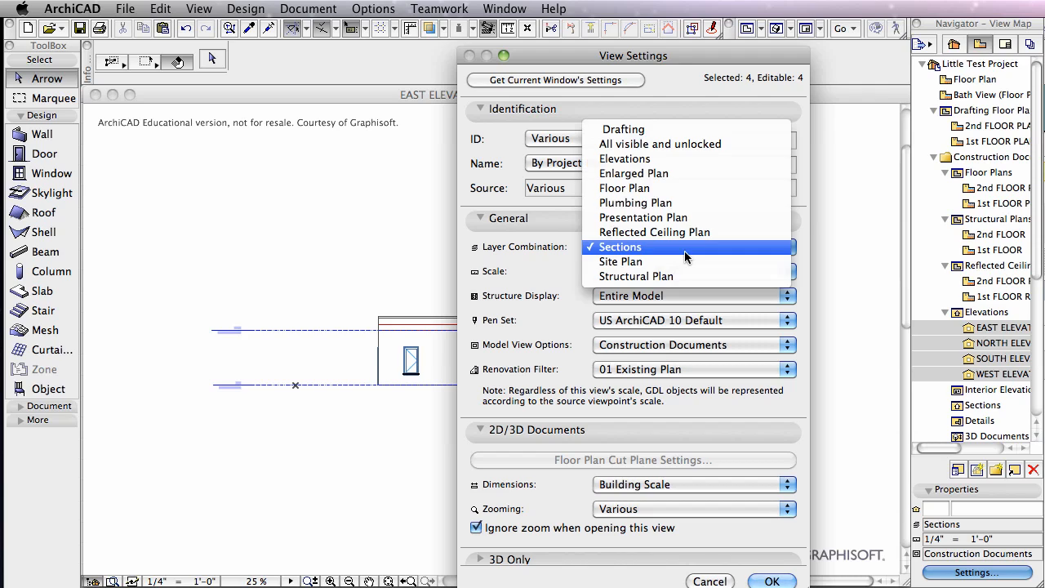
pyautogui.click(695, 159)
pyautogui.click(772, 581)
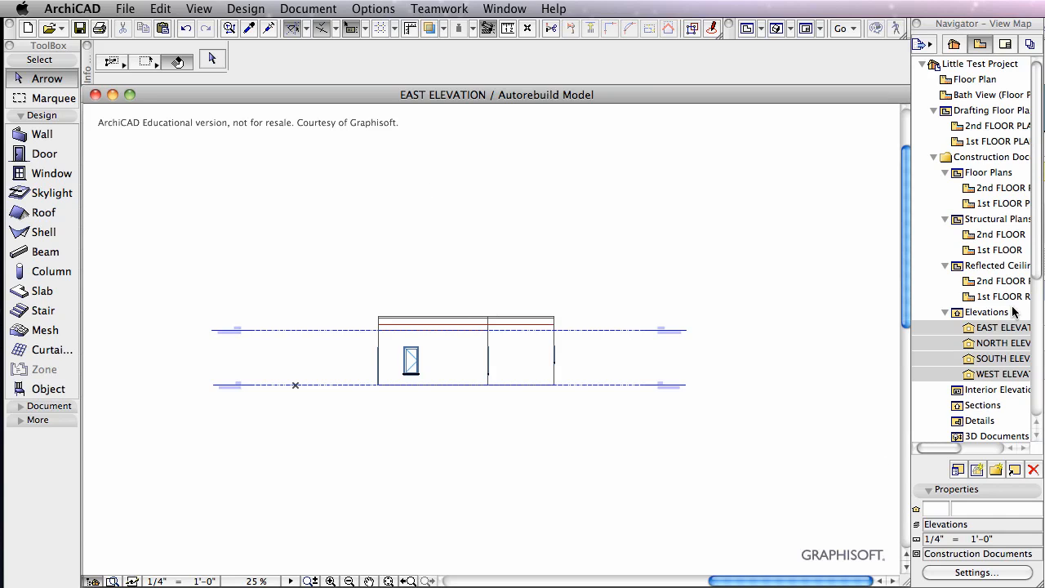
# Step: Open the east elevation view, hide the L-SITE layer and update the Elevations layer combination with that change
pyautogui.click(1004, 341)
pyautogui.click(980, 329)
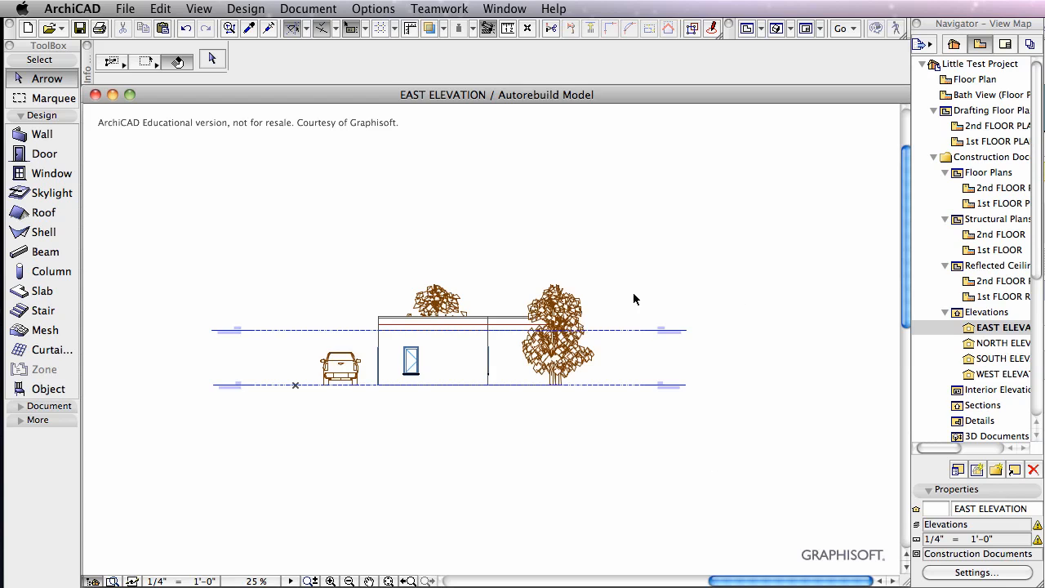
pyautogui.press('super+l')
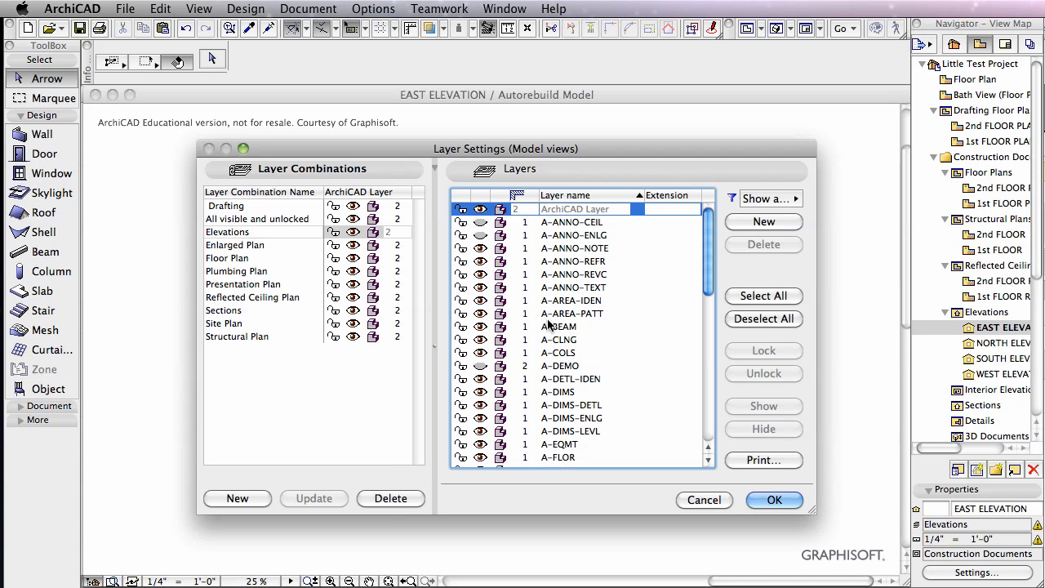
pyautogui.click(231, 232)
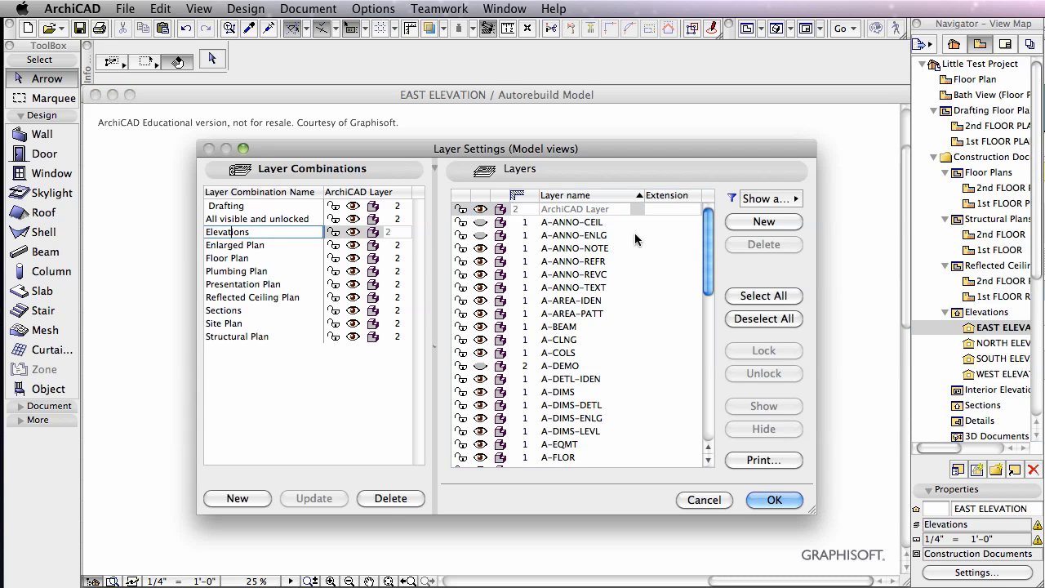
pyautogui.moveTo(707, 240); pyautogui.dragTo(714, 448)
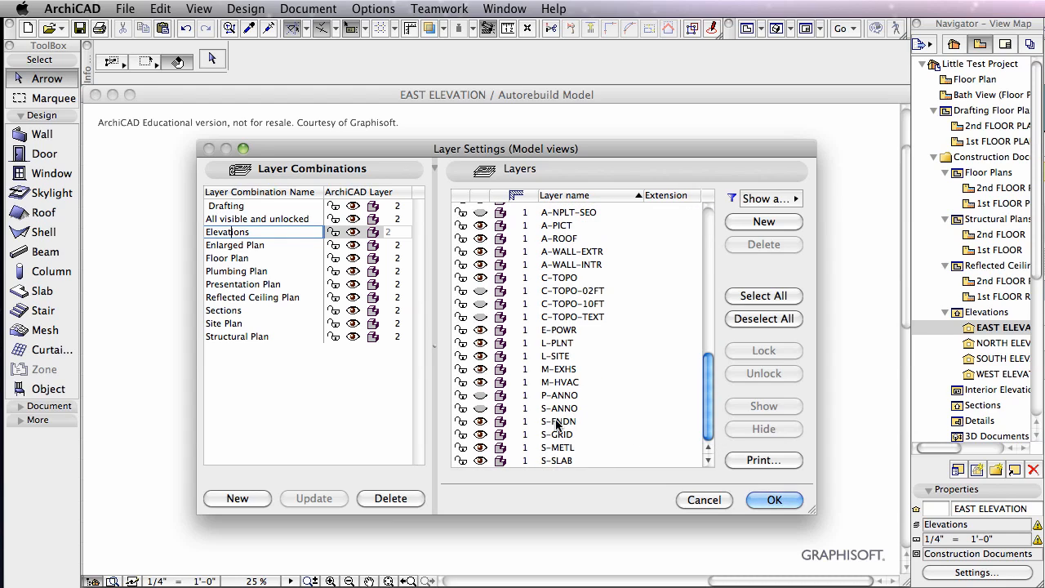
pyautogui.click(480, 356)
pyautogui.click(477, 360)
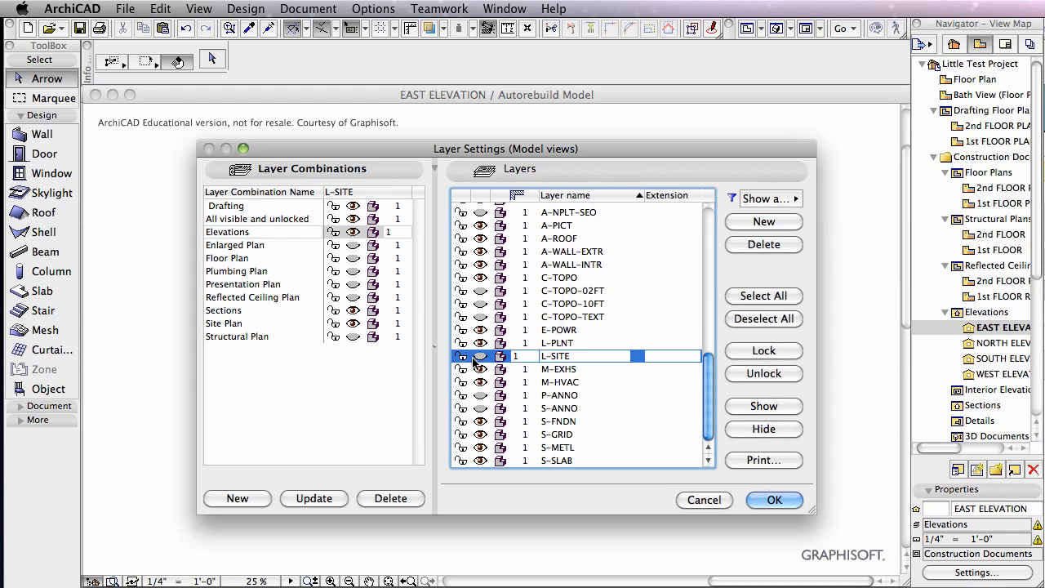
pyautogui.click(329, 499)
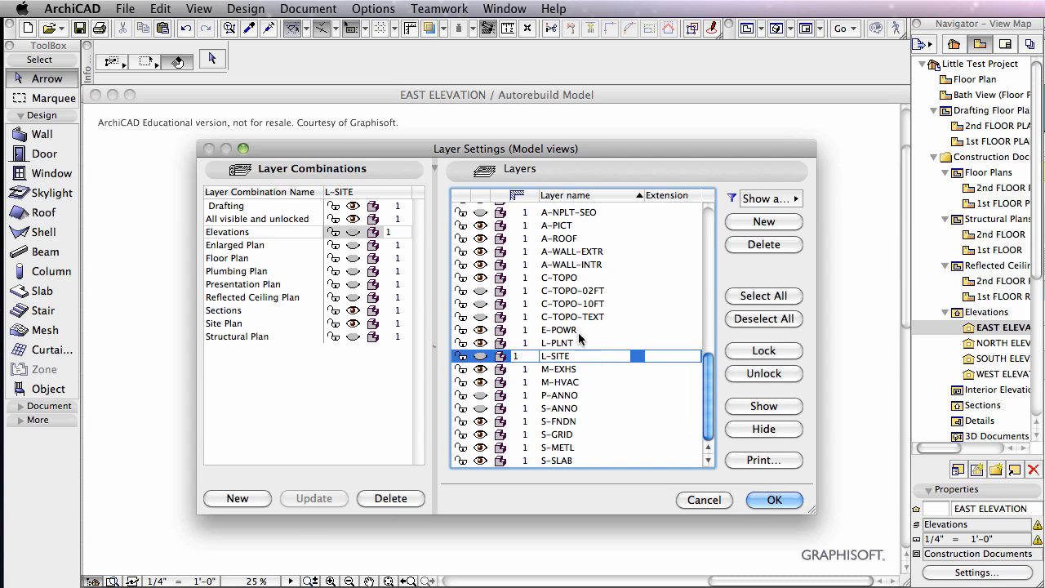
pyautogui.click(793, 506)
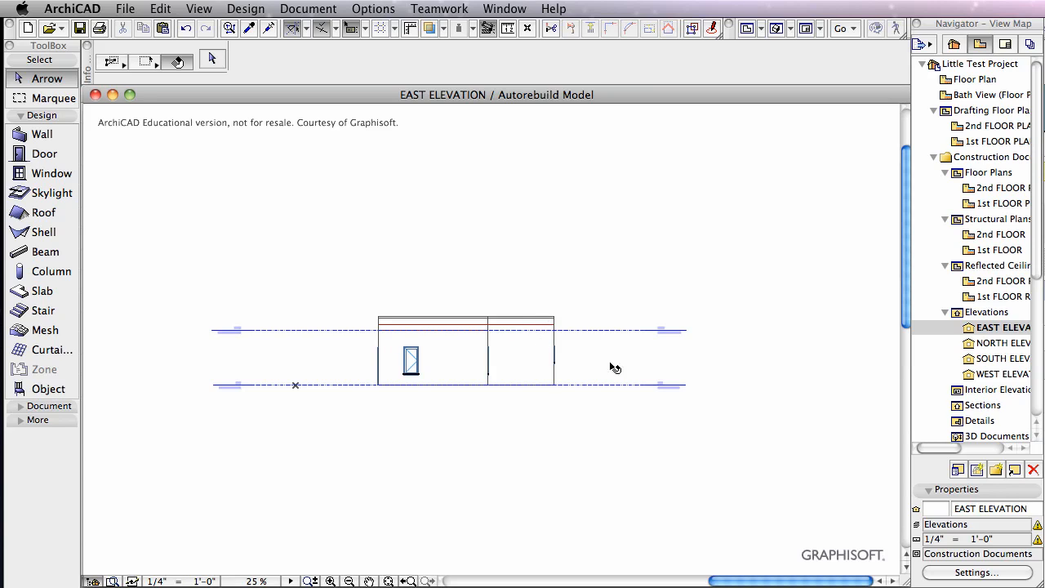
# Step: Check the north, south and west elevation views for site objects and review the west elevation's view settings
pyautogui.doubleClick(978, 347)
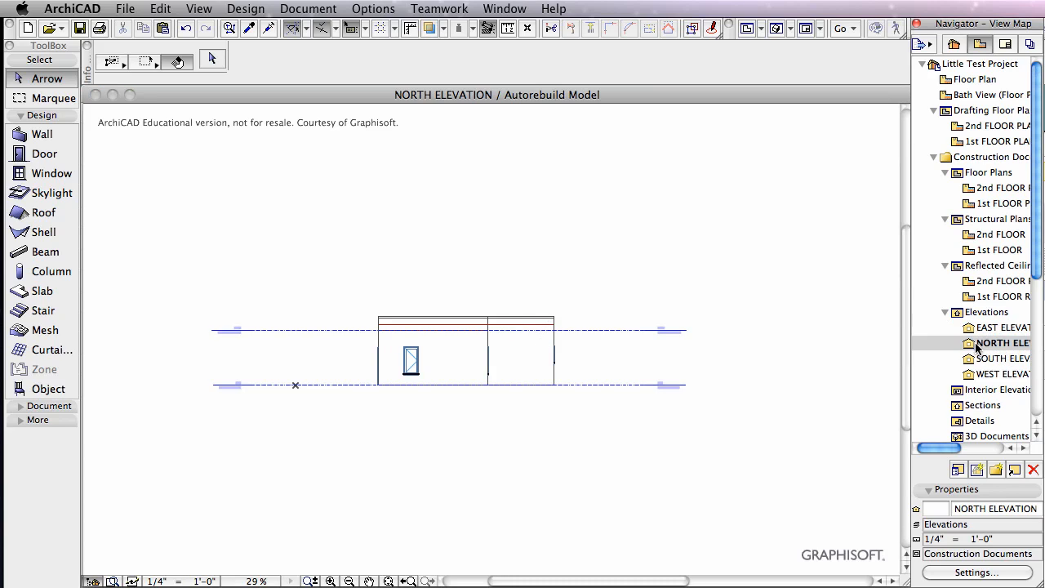
pyautogui.click(981, 365)
pyautogui.doubleClick(981, 360)
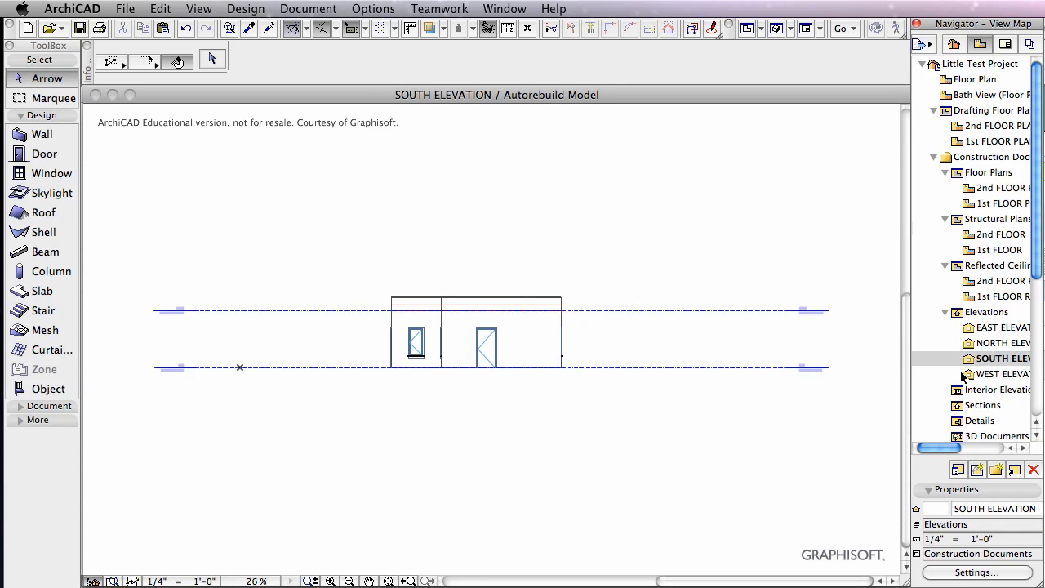
pyautogui.doubleClick(984, 374)
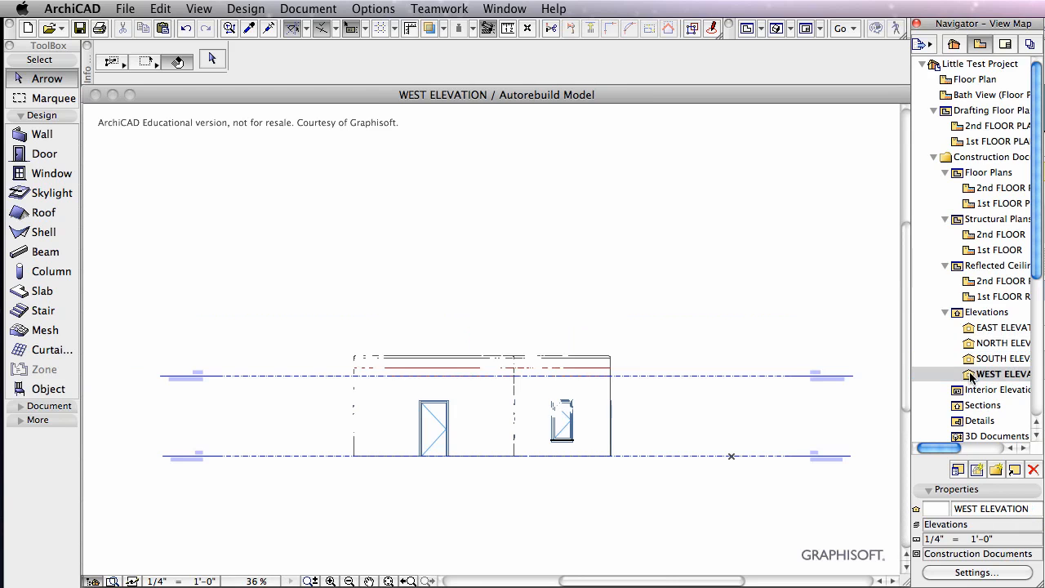
pyautogui.click(977, 573)
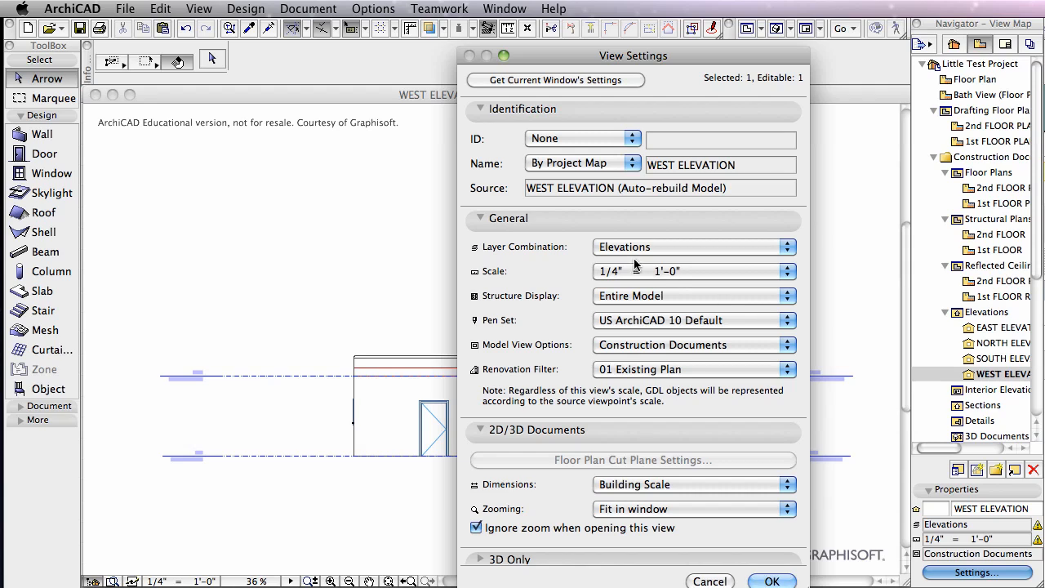
pyautogui.click(780, 582)
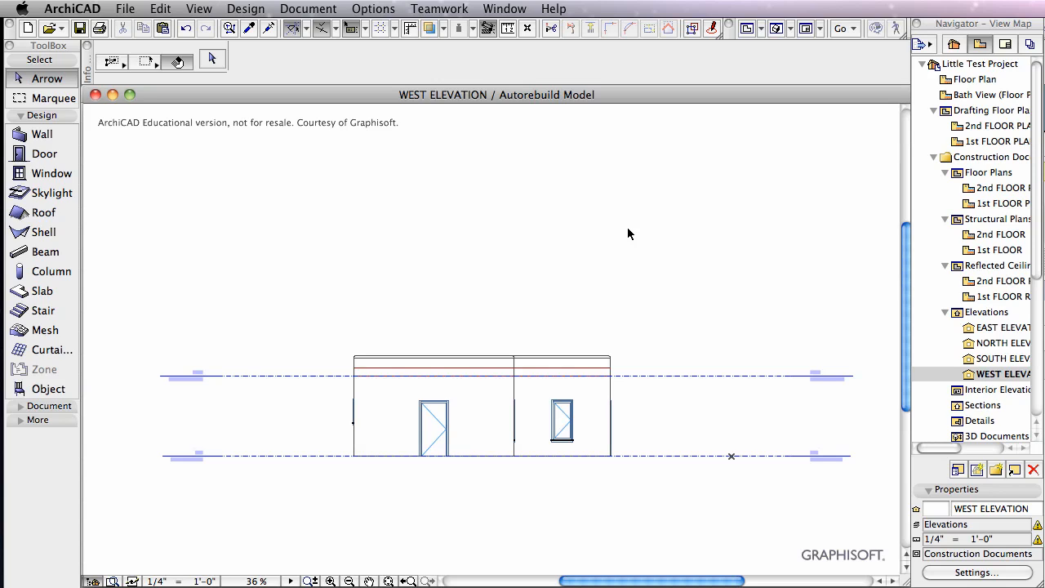
pyautogui.scroll(-3, 629, 232)
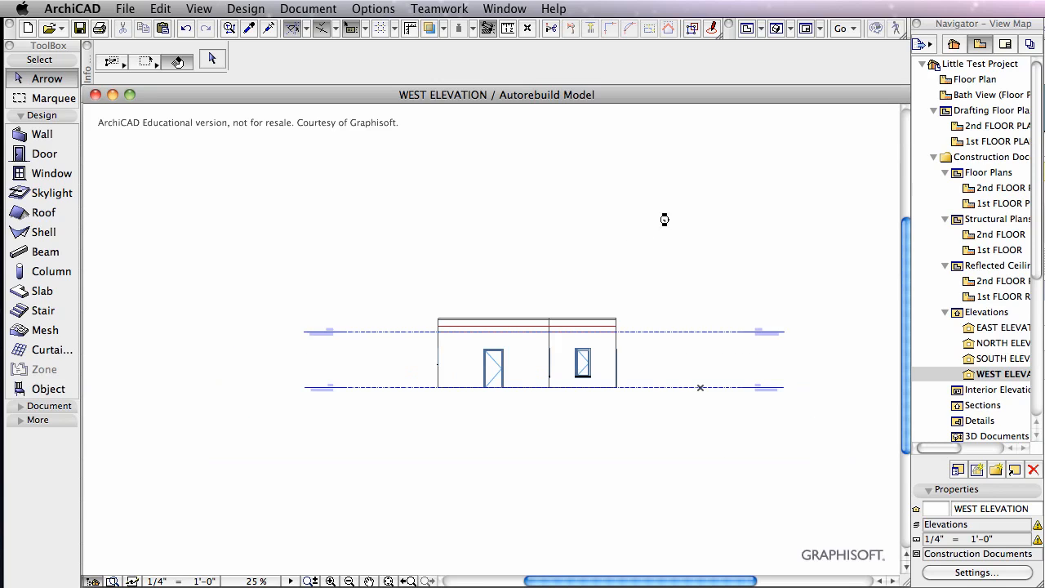
pyautogui.moveTo(717, 203); pyautogui.dragTo(684, 263, button='middle')
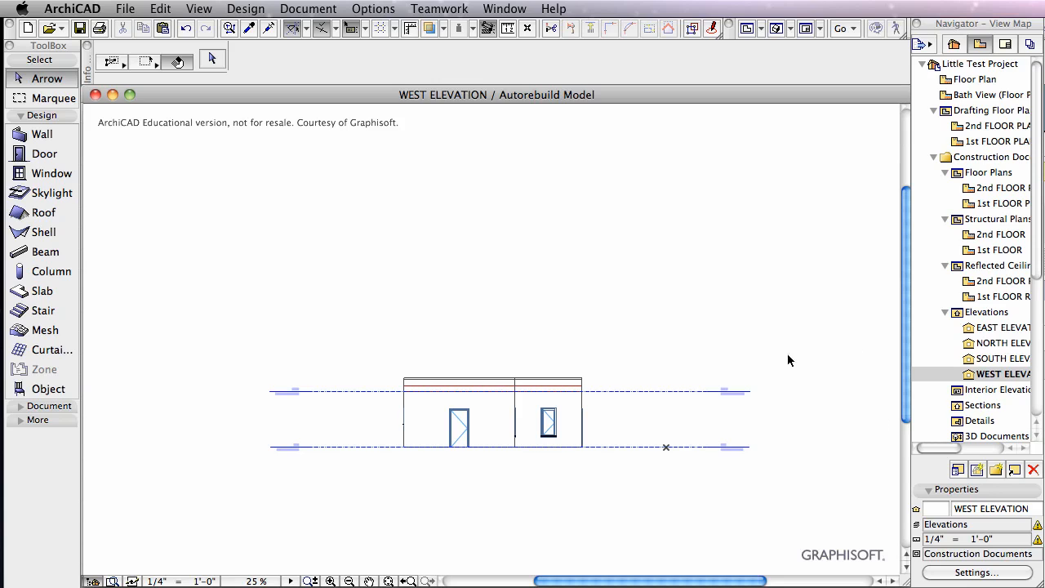
# Step: Create a new layout named North and East Elevations based on the custom ARCH D master layout
pyautogui.click(1005, 45)
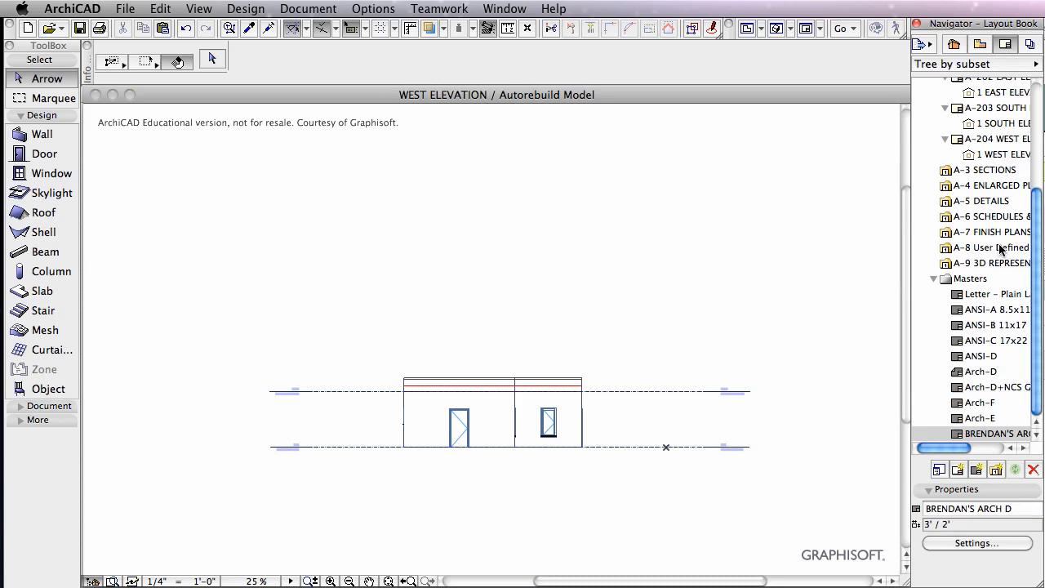
pyautogui.click(959, 470)
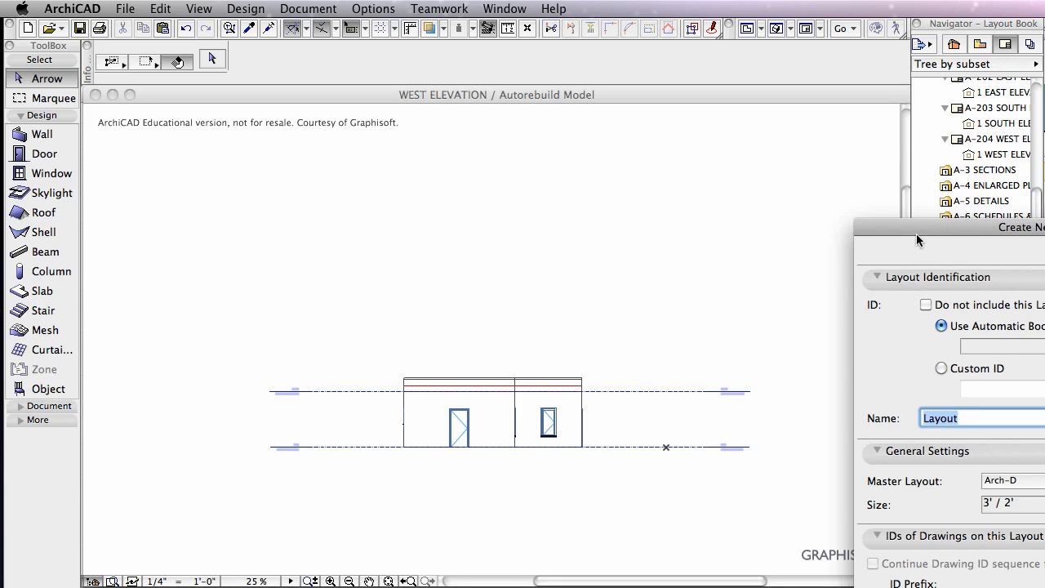
pyautogui.moveTo(918, 239); pyautogui.dragTo(496, 61)
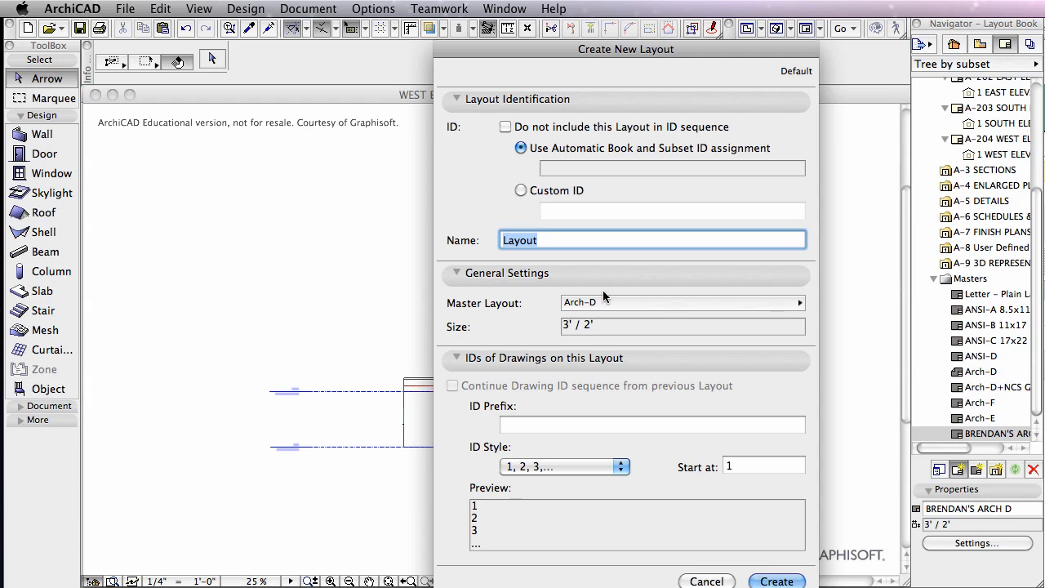
pyautogui.write('North and East Elevations')
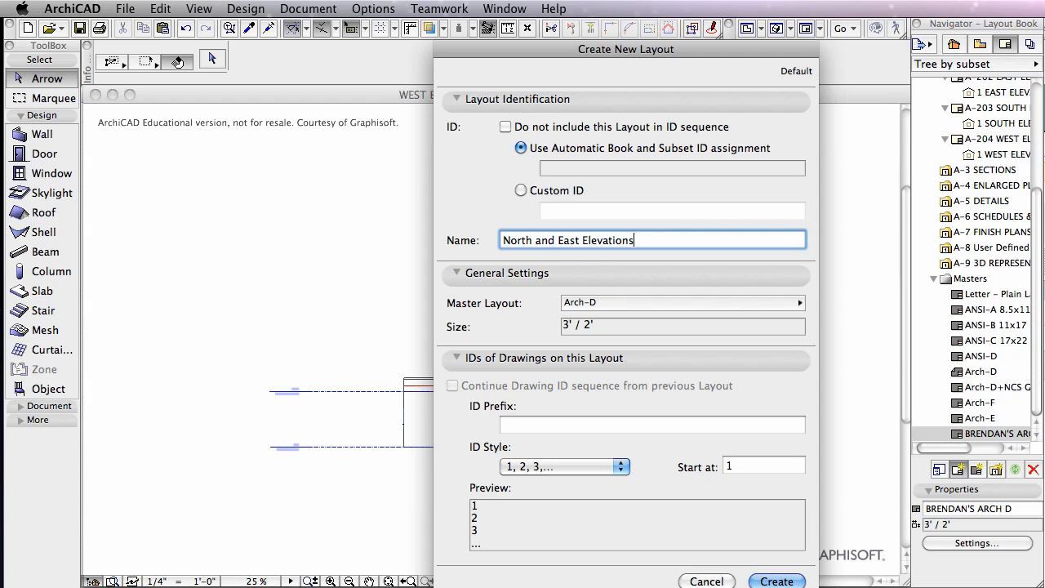
pyautogui.click(660, 306)
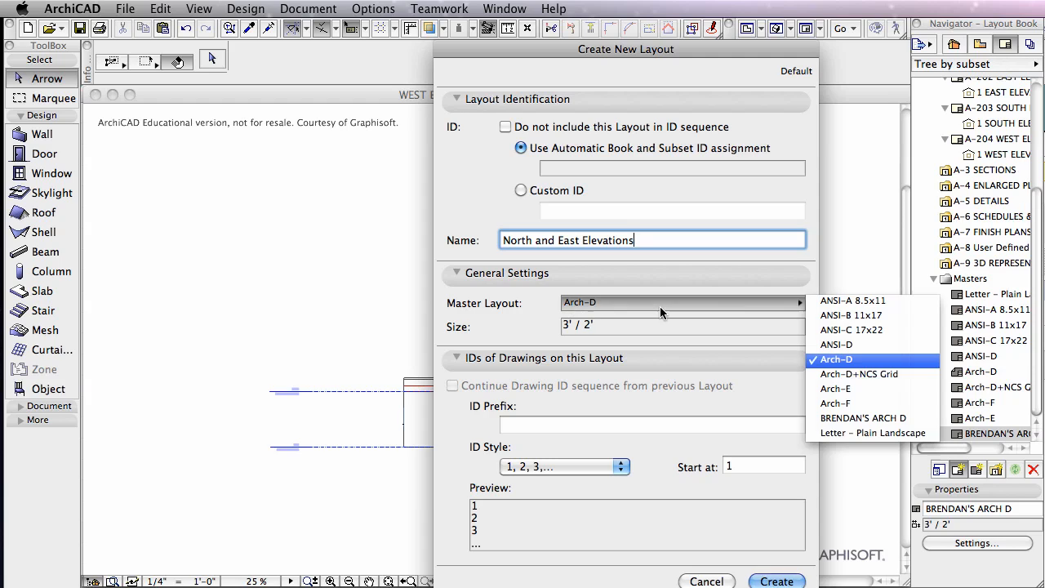
pyautogui.click(863, 418)
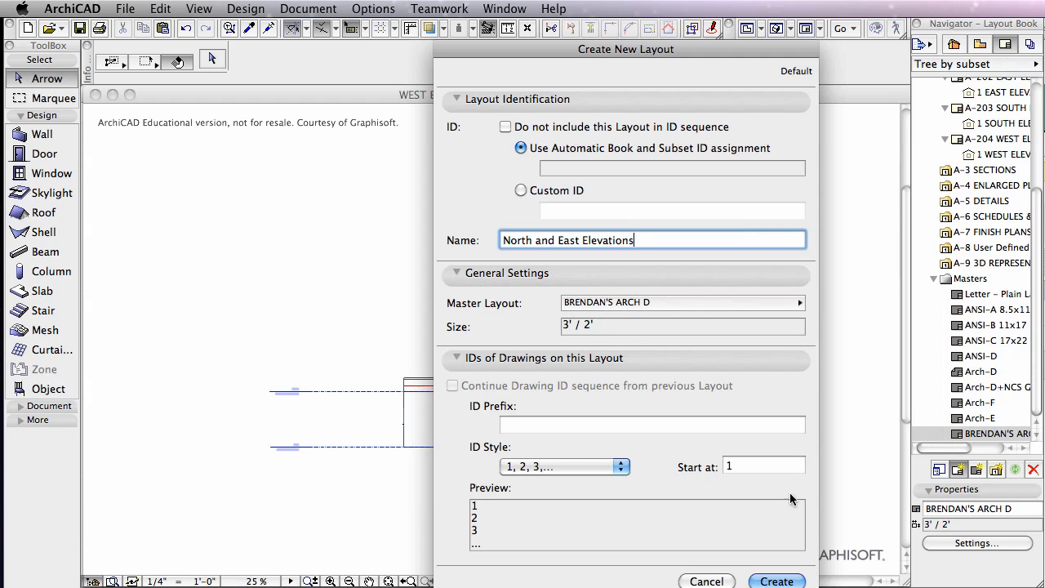
pyautogui.click(776, 582)
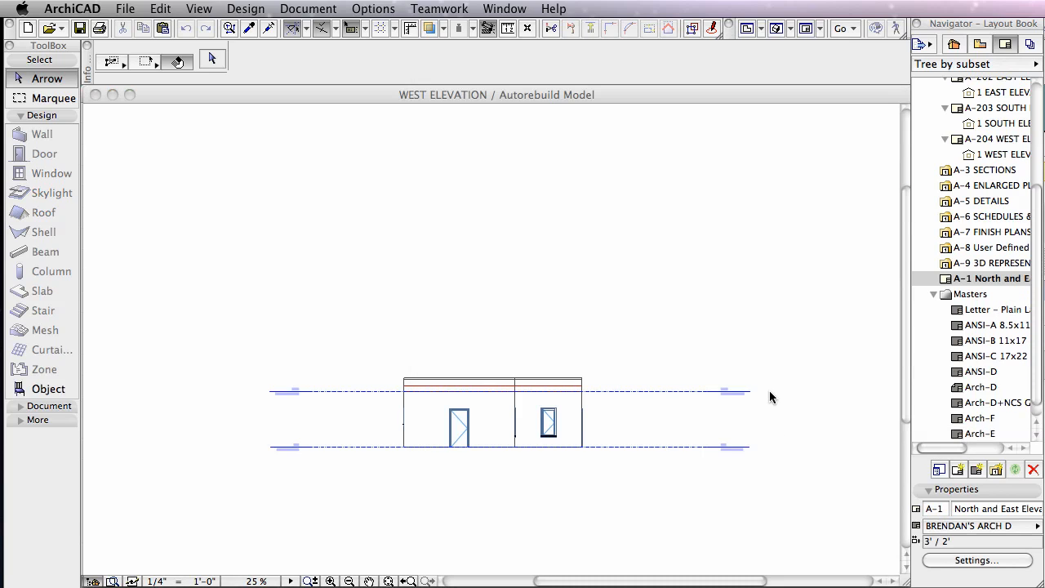
# Step: Try to open the North and East Elevations layout from the layout book
pyautogui.click(948, 279)
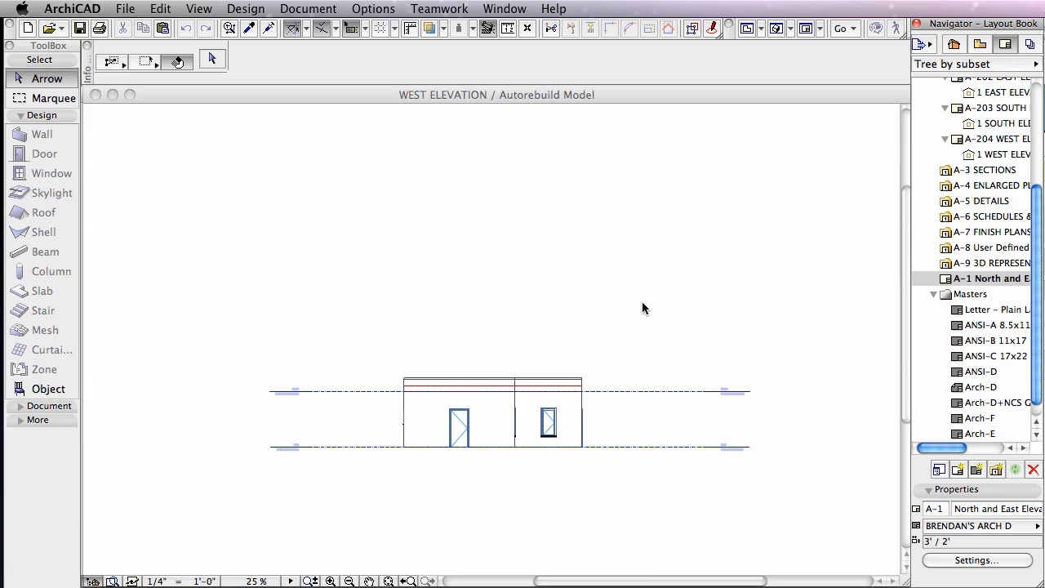
pyautogui.doubleClick(947, 281)
pyautogui.click(873, 90)
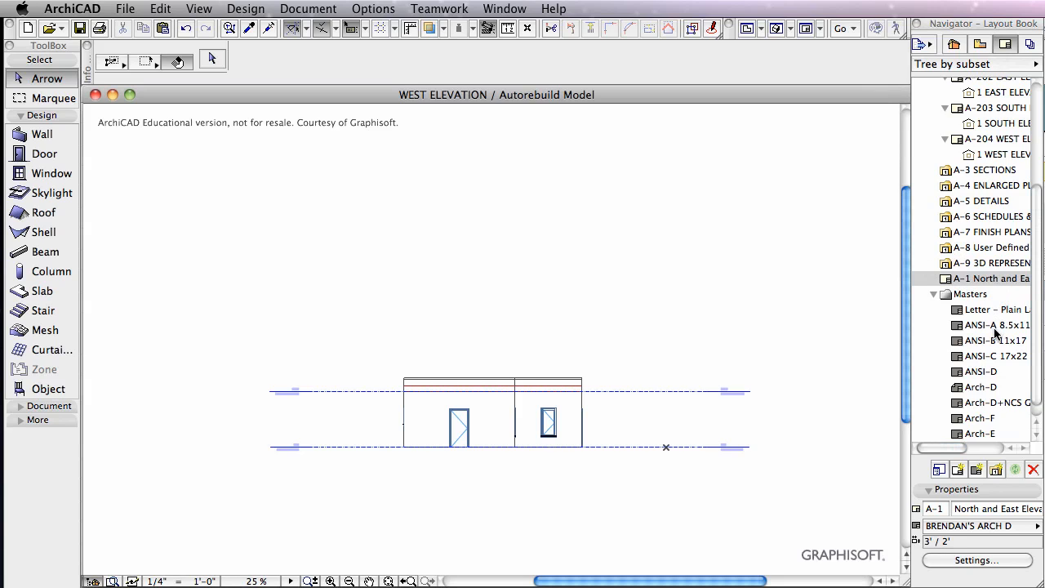
pyautogui.doubleClick(948, 276)
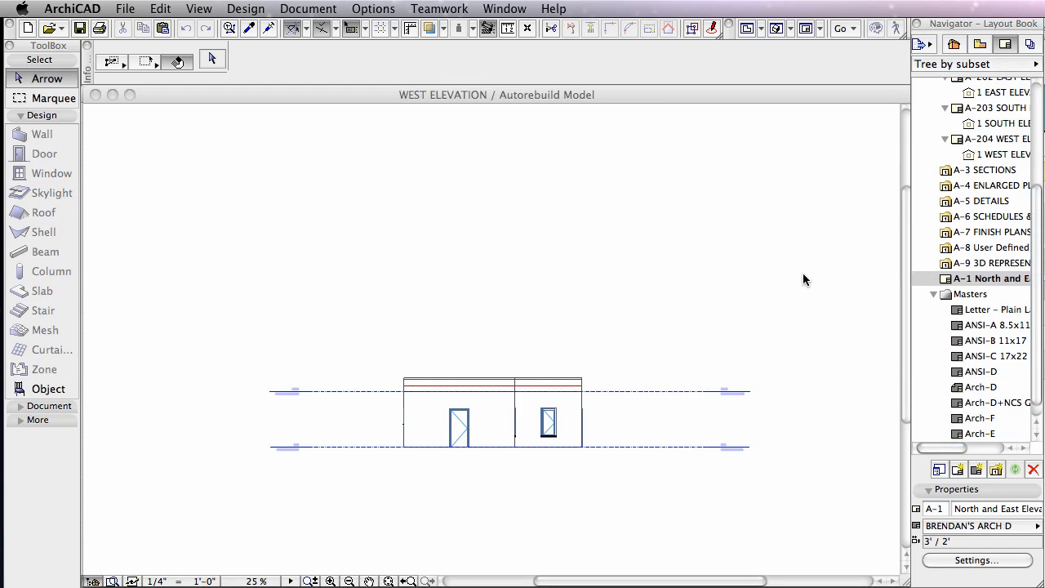
pyautogui.scroll(-5, 792, 286)
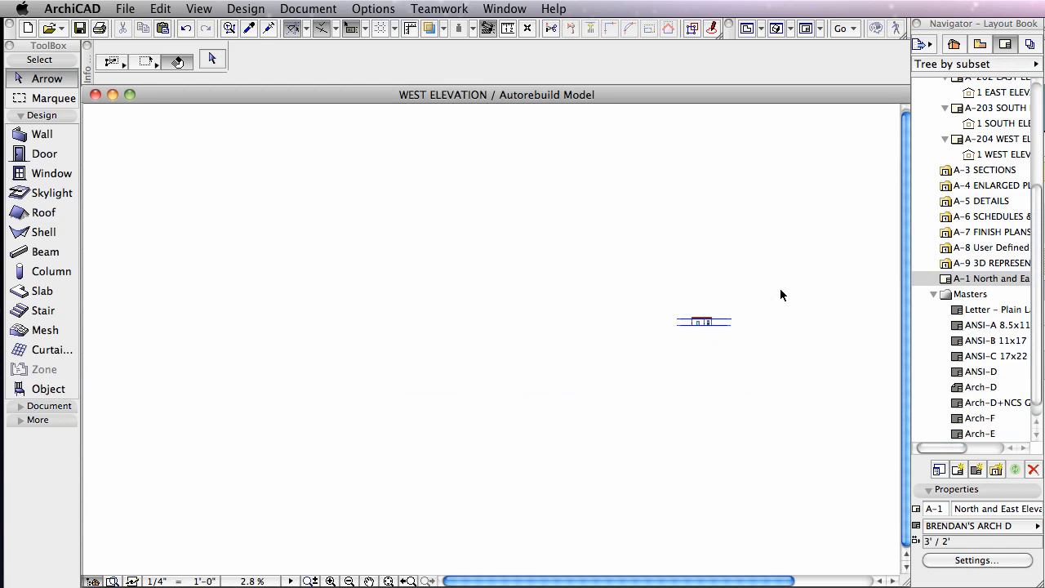
pyautogui.scroll(2, 780, 294)
pyautogui.doubleClick(945, 281)
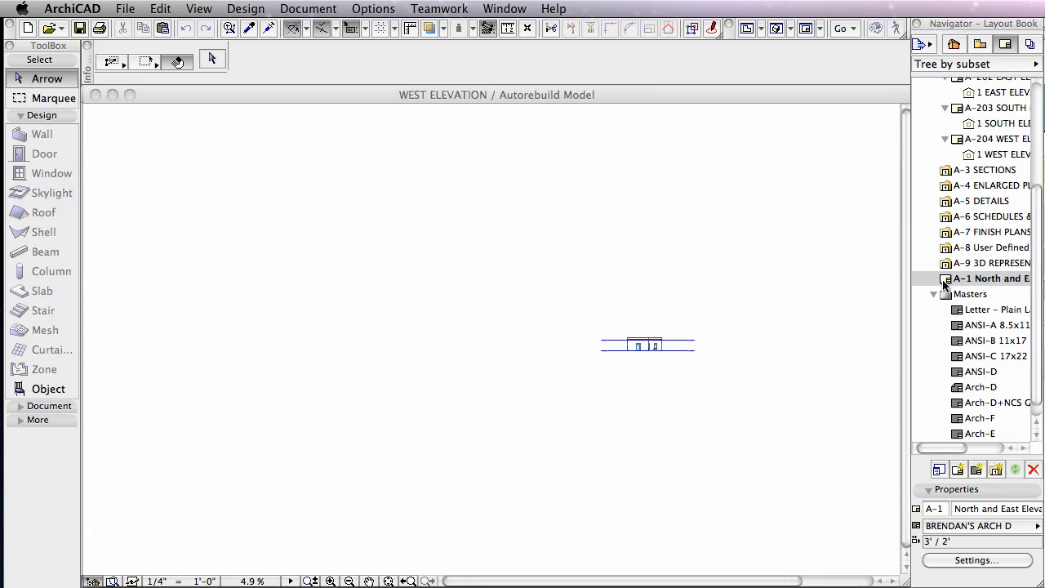
pyautogui.click(947, 278)
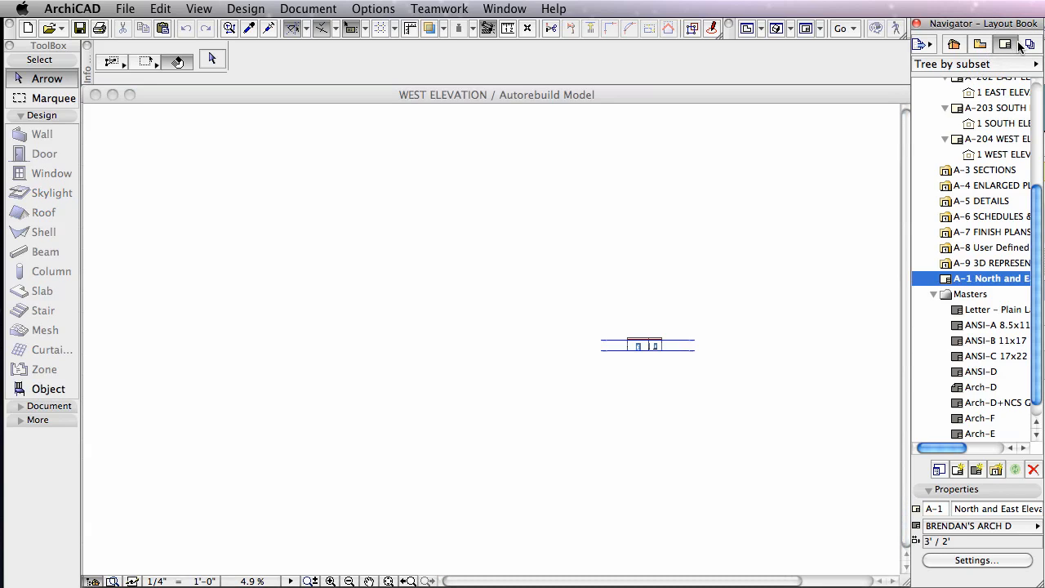
# Step: Review the layout settings of the A-204 West Elevation layout and close them without changes
pyautogui.click(996, 249)
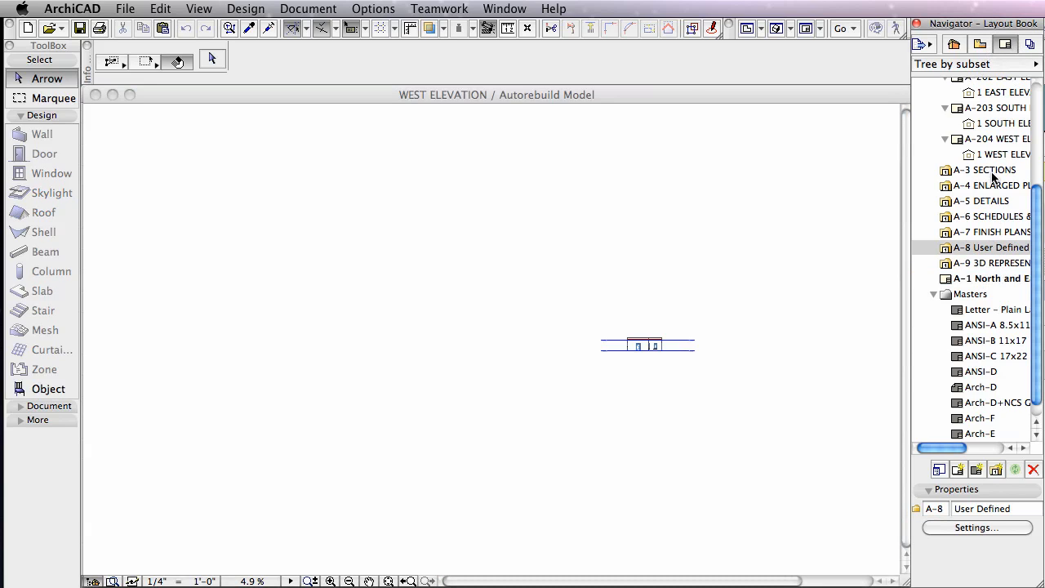
pyautogui.click(984, 138)
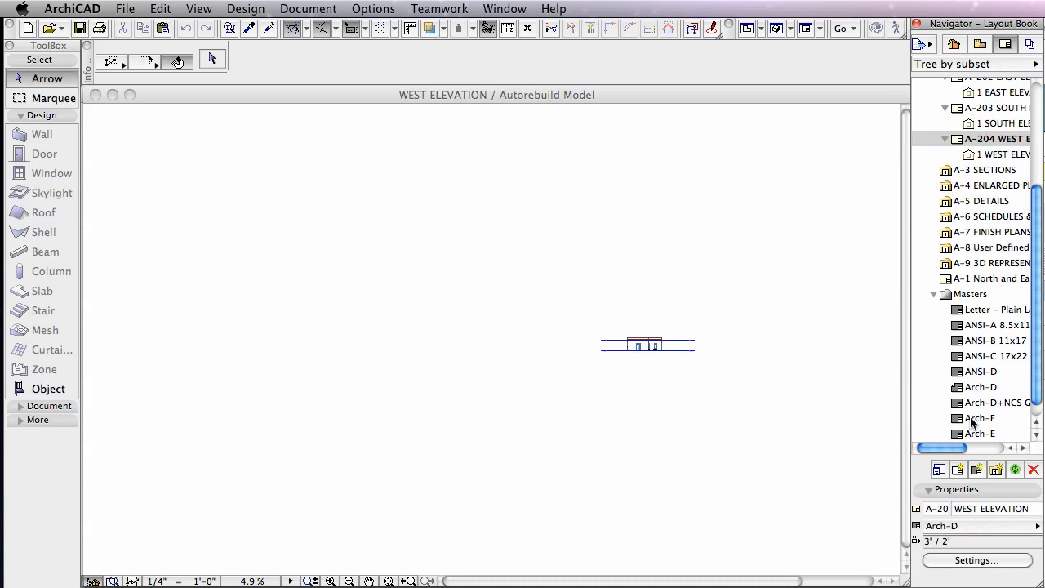
pyautogui.click(942, 472)
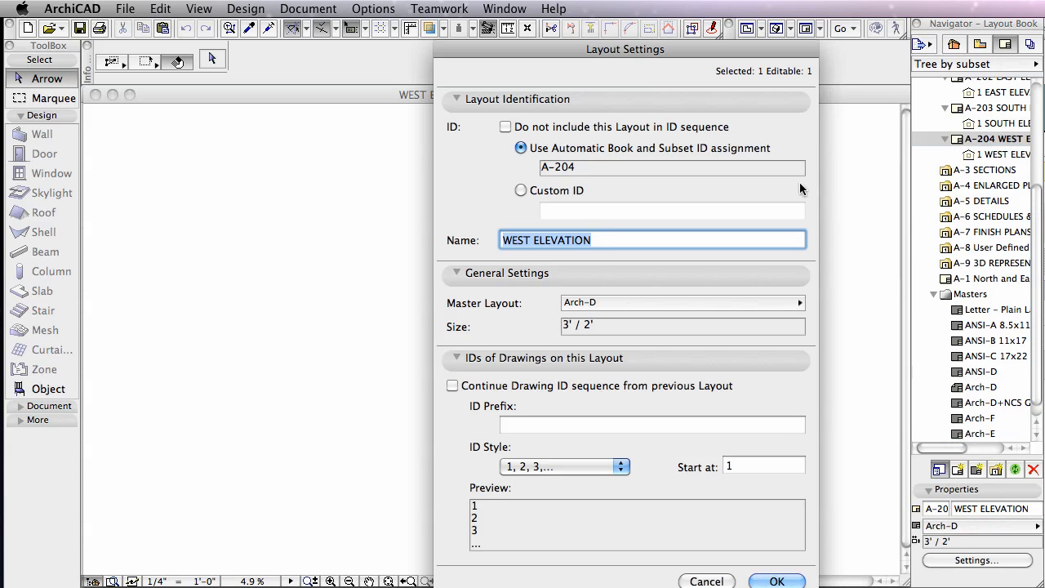
pyautogui.press('Return')
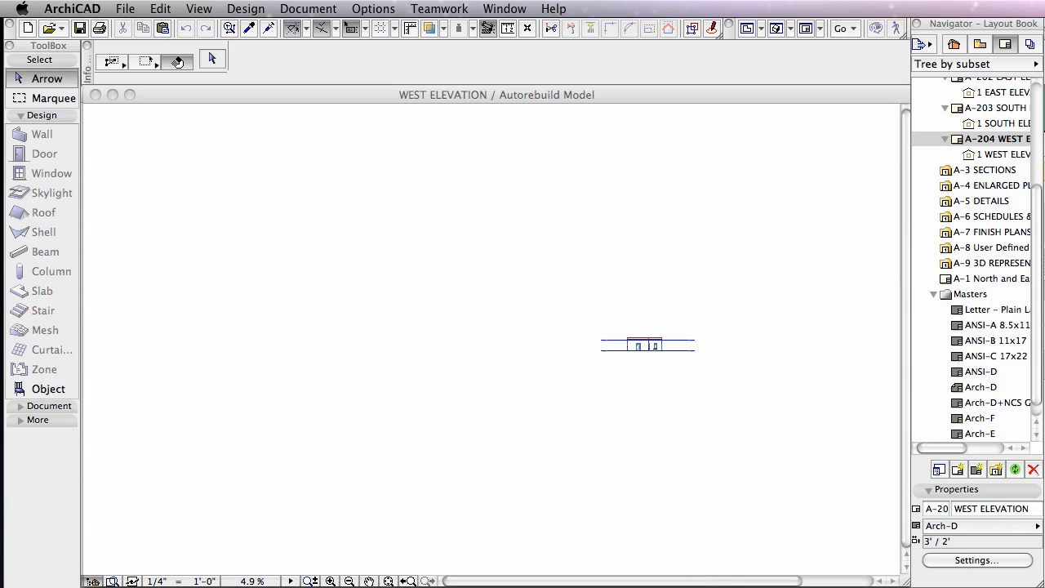
# Step: Open the A-204 West Elevation layout, shrink its window so its edges are accessible, and show the North and East Elevations layout there
pyautogui.moveTo(825, 584); pyautogui.dragTo(578, 78)
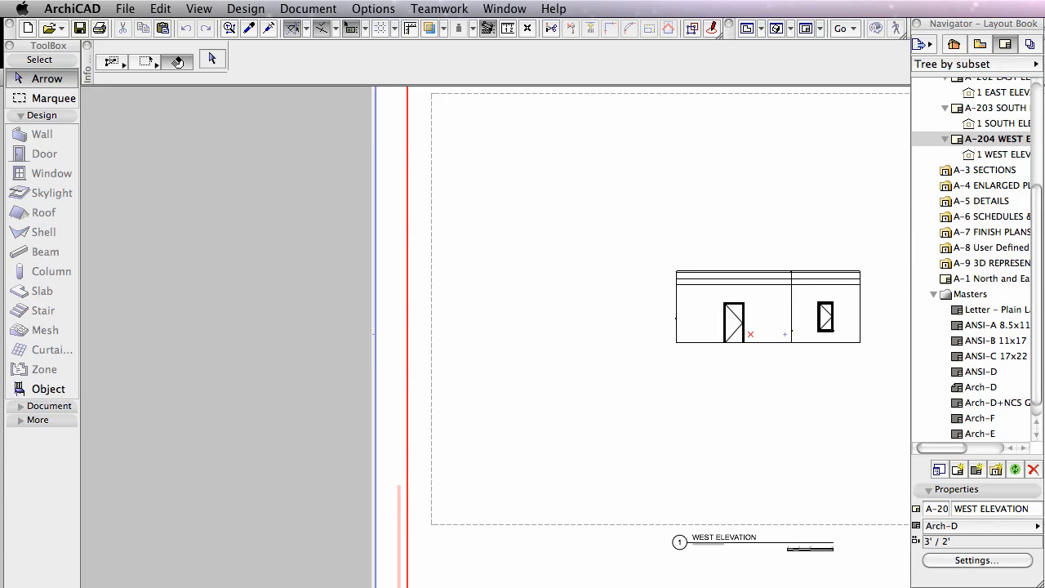
pyautogui.moveTo(1031, 585); pyautogui.dragTo(850, 564)
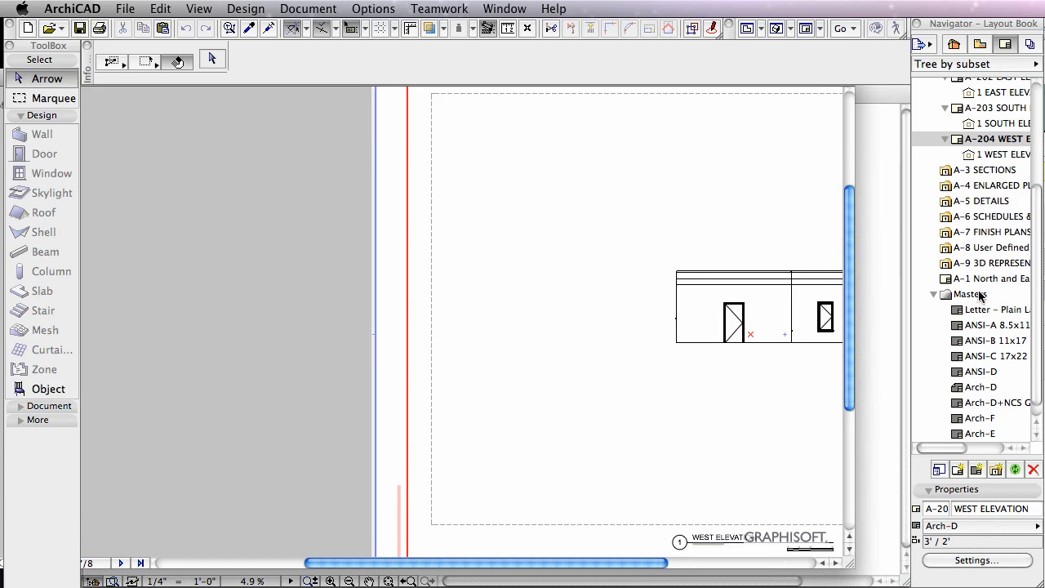
pyautogui.doubleClick(985, 281)
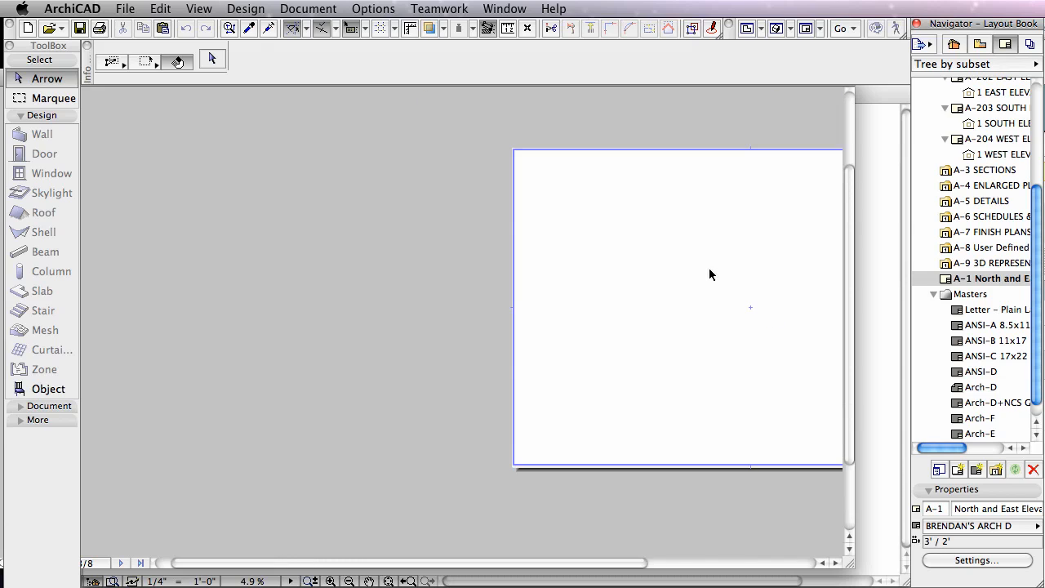
pyautogui.click(977, 47)
pyautogui.click(1003, 329)
pyautogui.doubleClick(1003, 343)
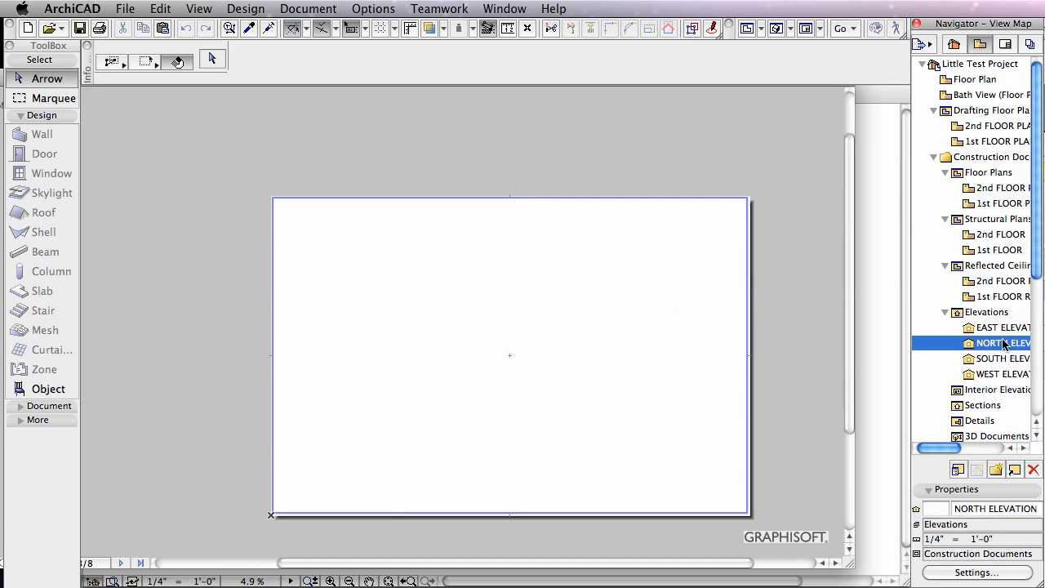
pyautogui.click(1006, 45)
pyautogui.doubleClick(994, 278)
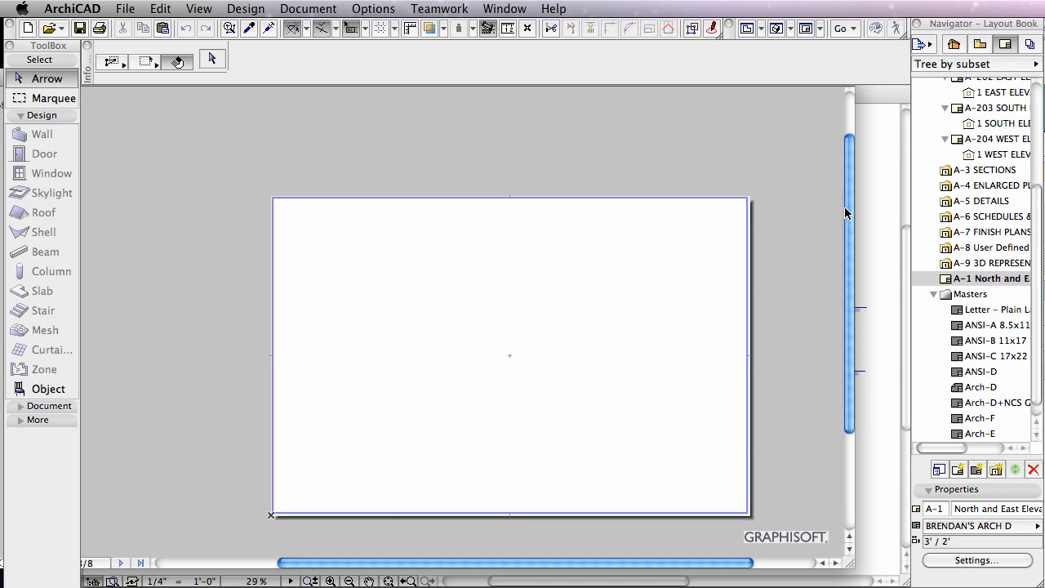
# Step: Place the north and east elevation views side by side in the upper half of the North and East Elevations layout
pyautogui.click(980, 46)
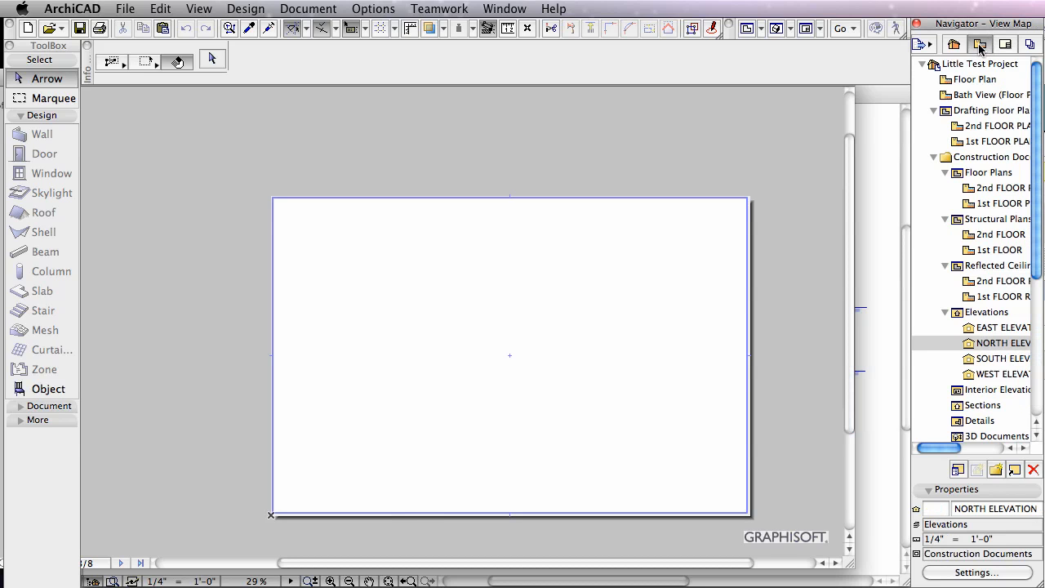
pyautogui.click(971, 343)
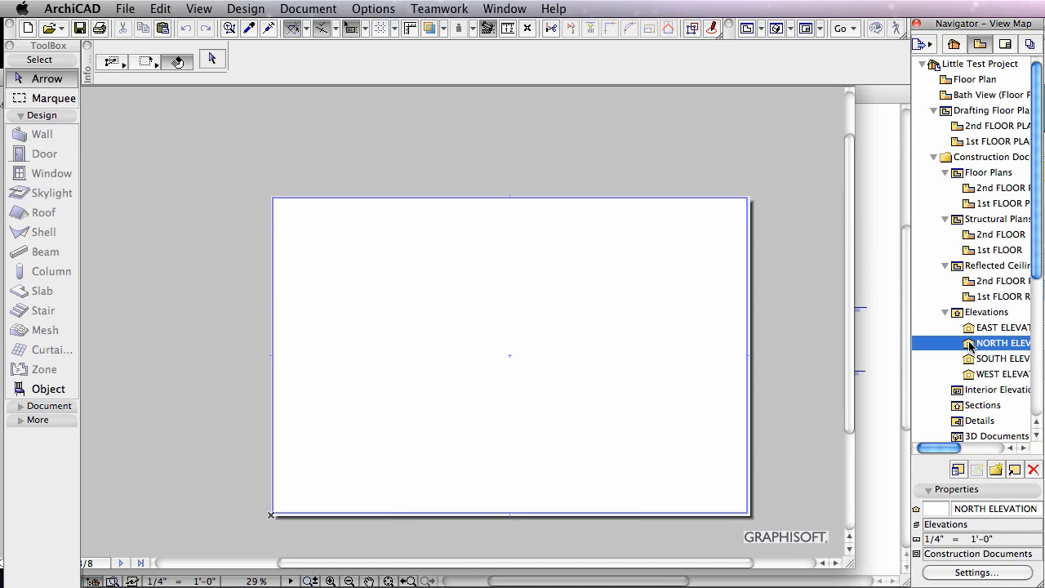
pyautogui.moveTo(969, 346)
pyautogui.mouseDown()
pyautogui.moveTo(820, 327)
pyautogui.moveTo(409, 343)
pyautogui.moveTo(401, 334)
pyautogui.mouseUp()
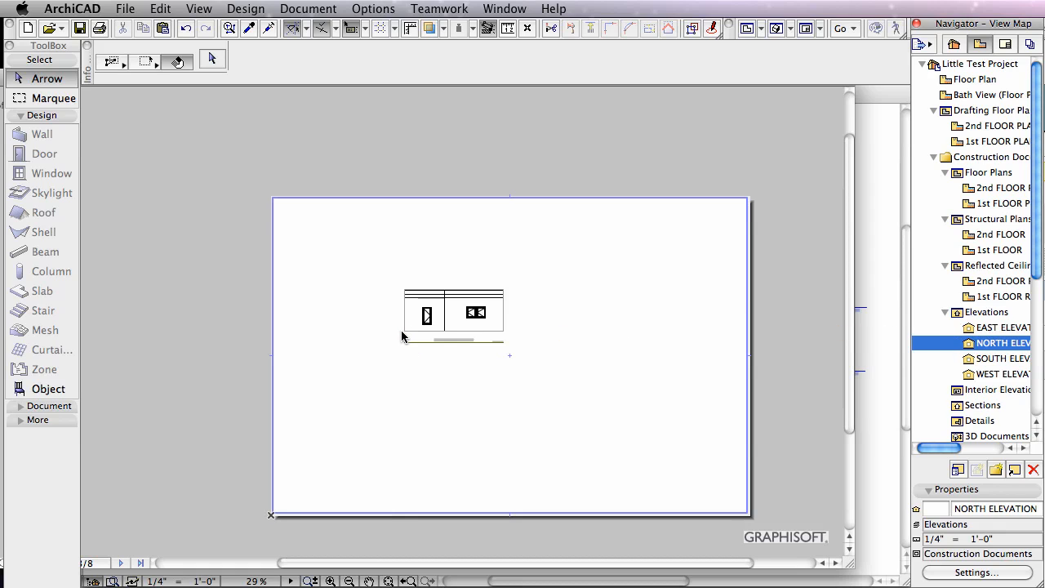
pyautogui.click(971, 332)
pyautogui.moveTo(971, 332)
pyautogui.mouseDown()
pyautogui.moveTo(858, 322)
pyautogui.moveTo(533, 343)
pyautogui.moveTo(599, 325)
pyautogui.mouseUp()
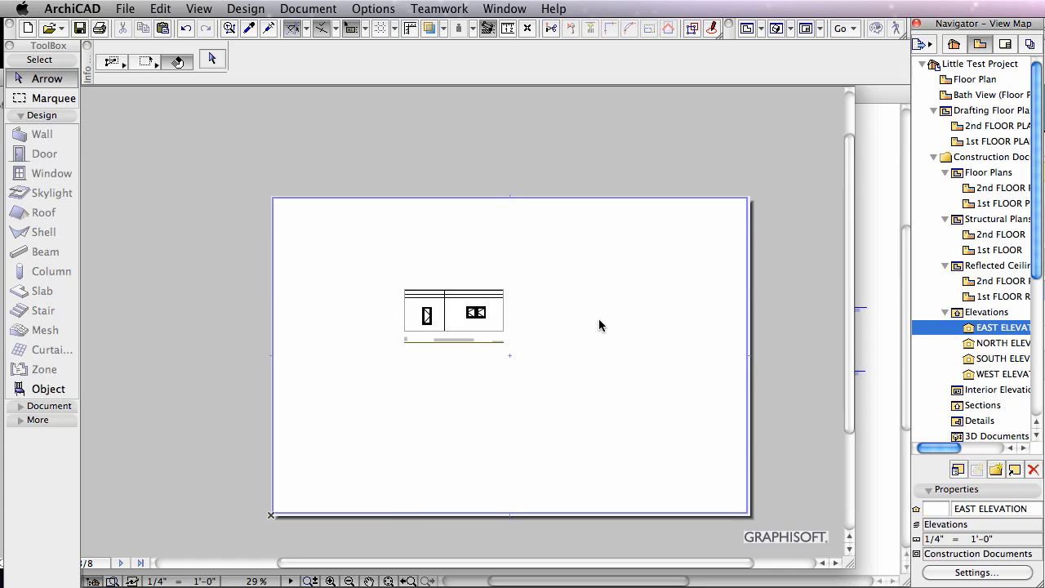
# Step: Place the south elevation view below the north elevation and the west elevation view beside it on the same layout
pyautogui.click(972, 362)
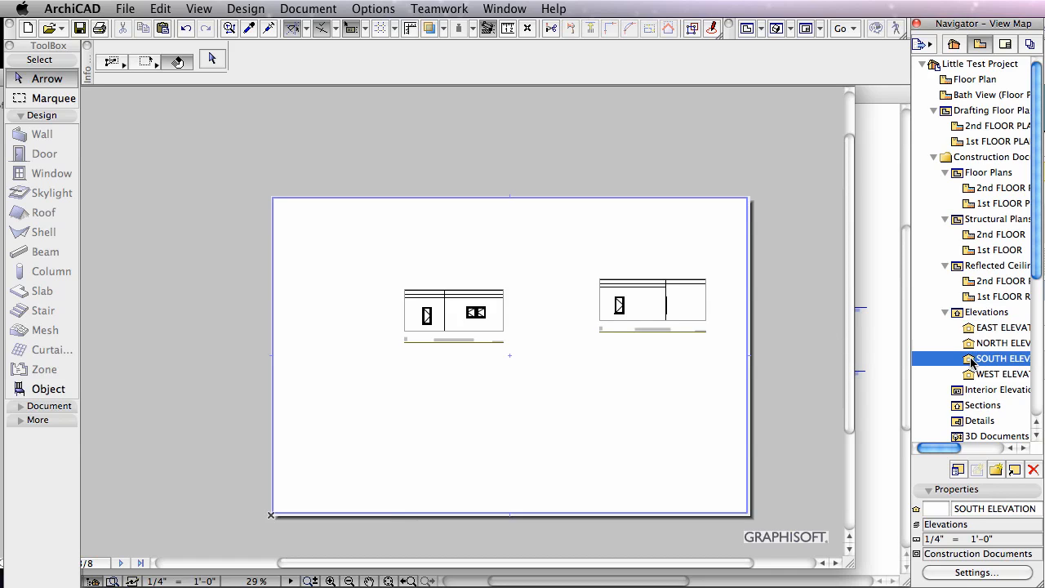
pyautogui.moveTo(972, 362); pyautogui.dragTo(406, 425)
pyautogui.click(973, 376)
pyautogui.moveTo(972, 374); pyautogui.dragTo(553, 419)
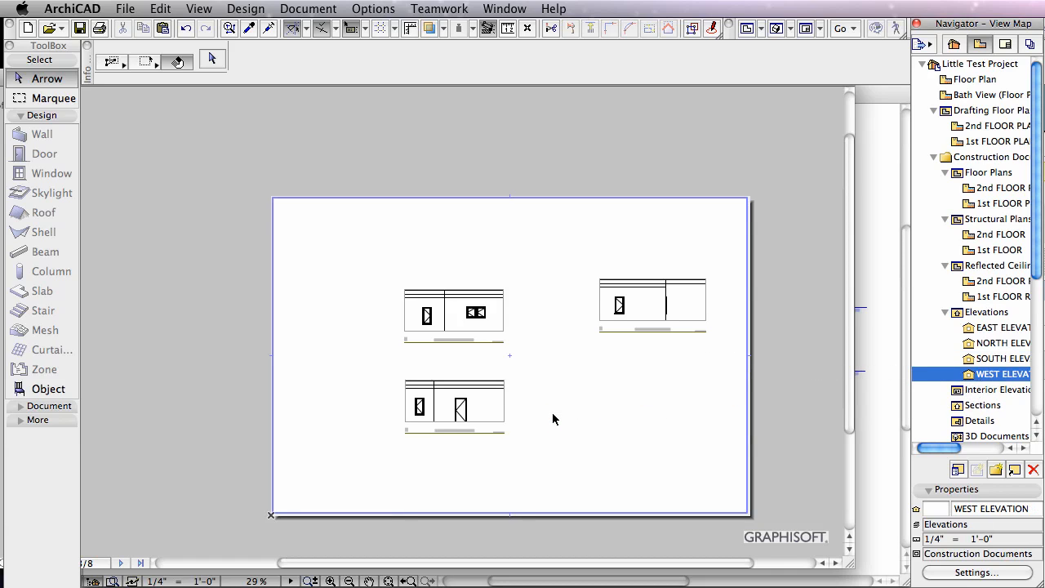
# Step: Rename the North and East Elevations layout as Elevations
pyautogui.click(1008, 45)
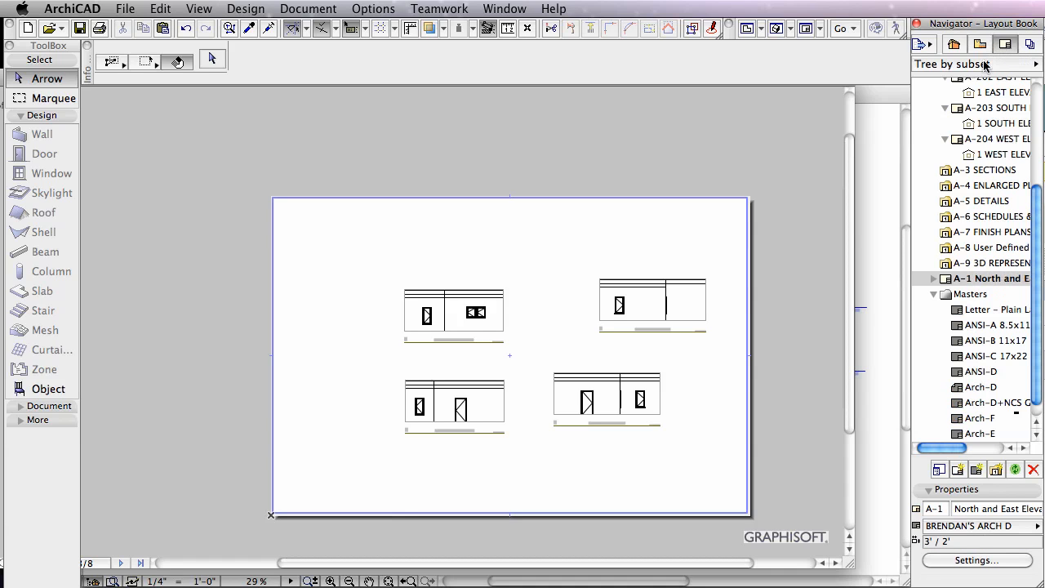
pyautogui.click(988, 279)
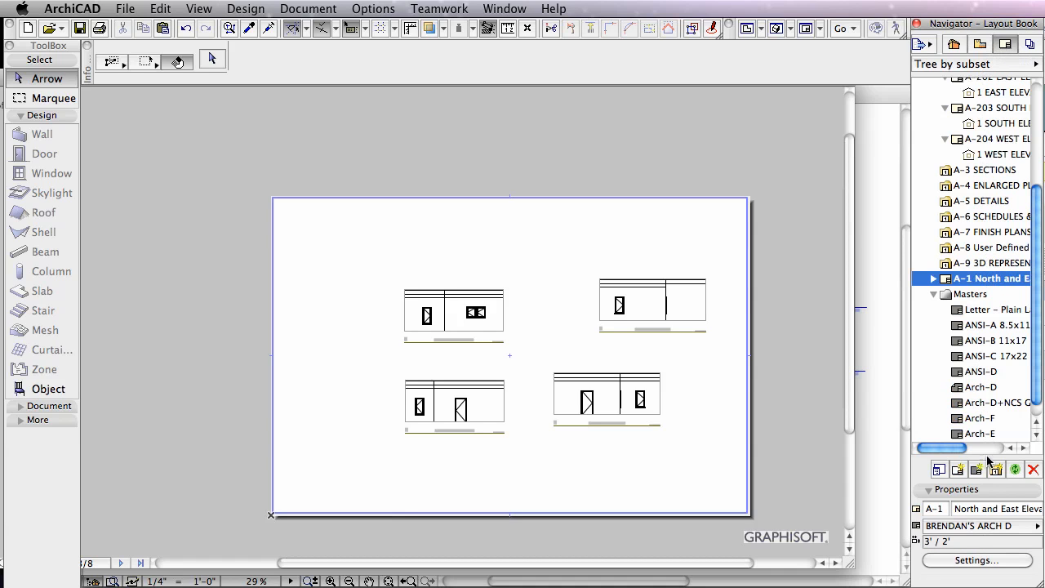
pyautogui.tripleClick(1020, 512)
pyautogui.write('Elevations')
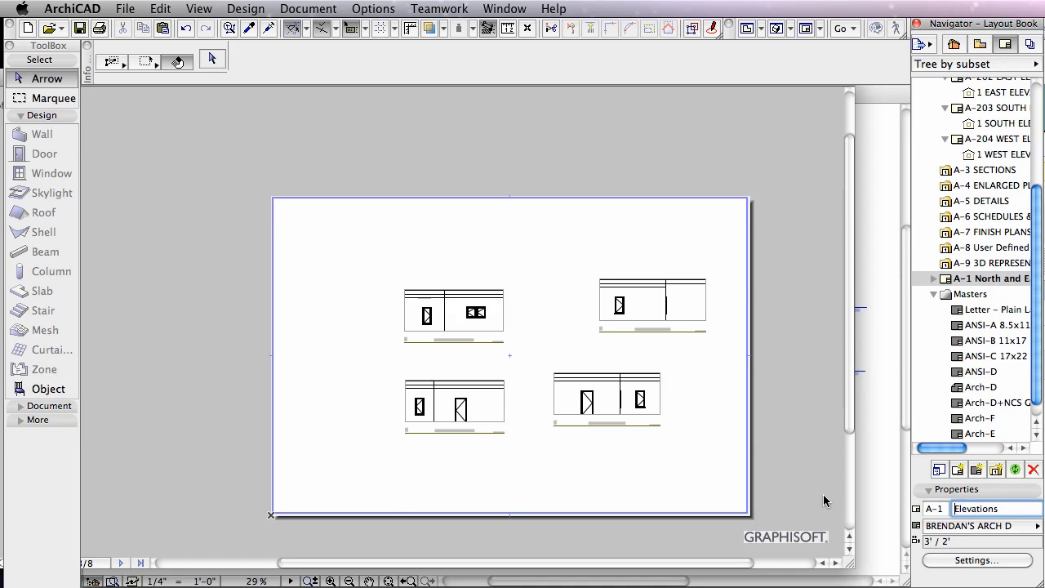
pyautogui.press('Return')
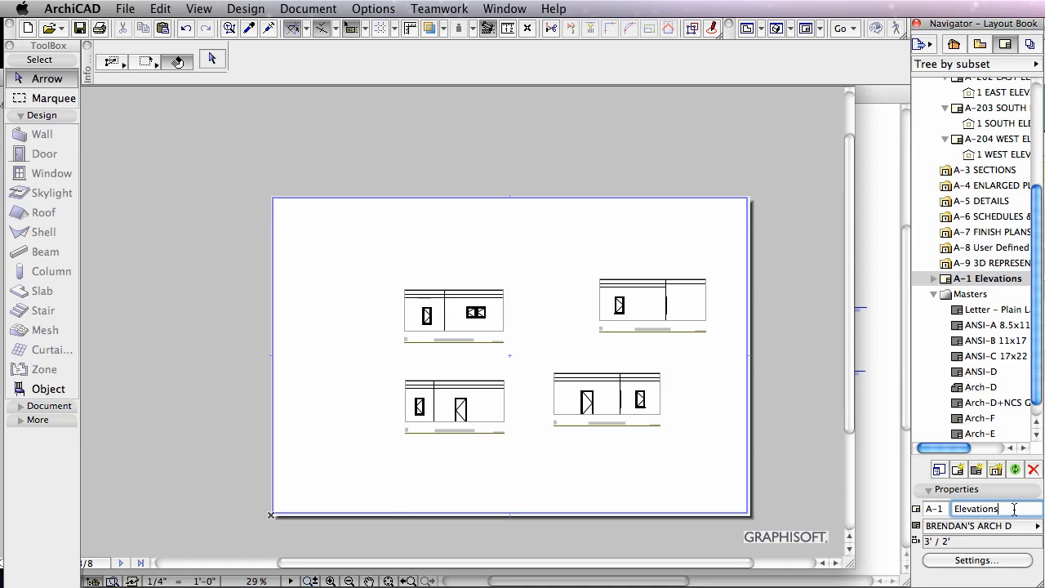
pyautogui.click(702, 478)
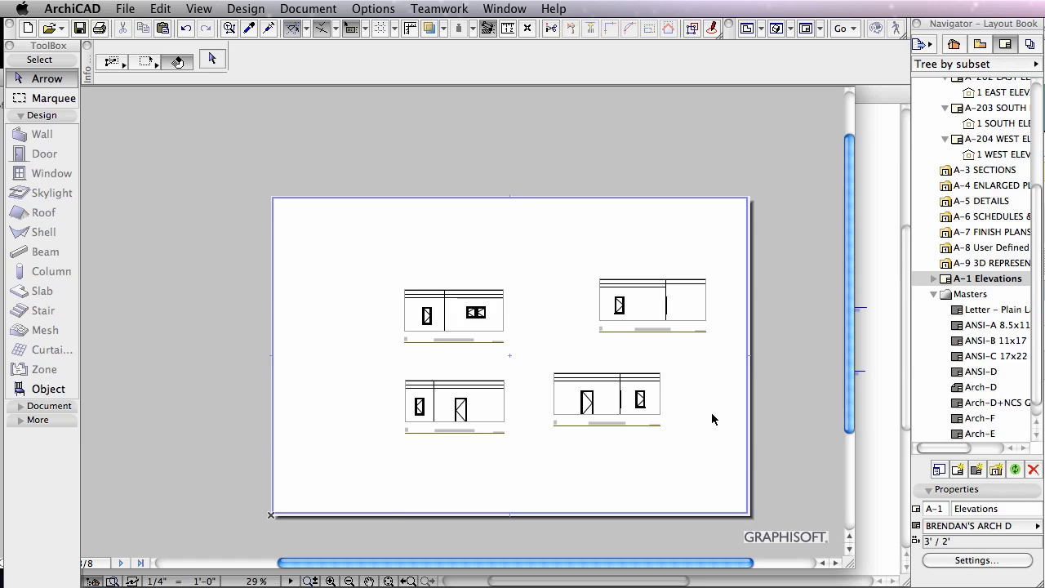
pyautogui.moveTo(713, 418); pyautogui.dragTo(688, 418, button='middle')
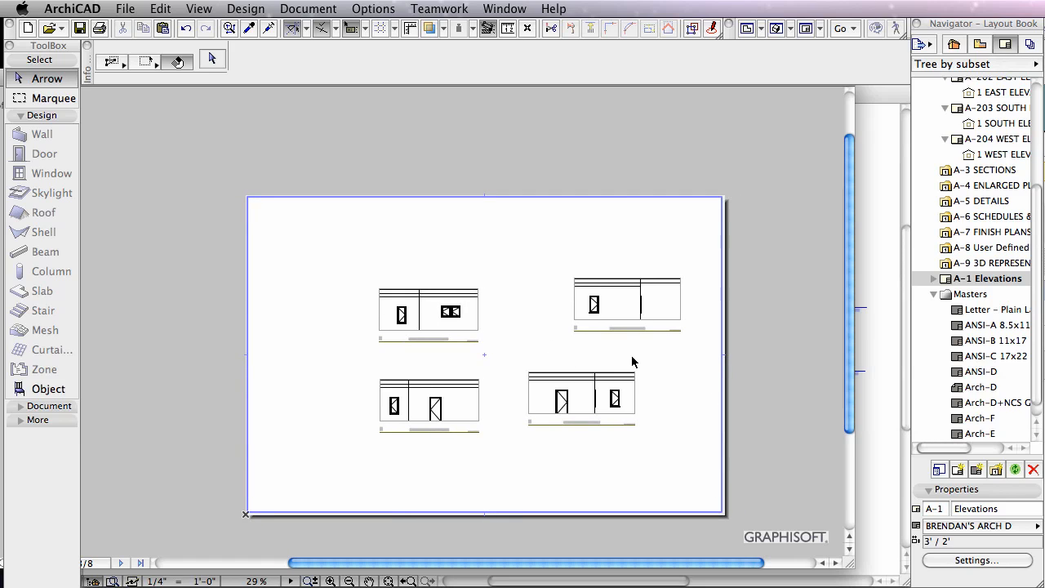
pyautogui.scroll(2, 526, 349)
pyautogui.moveTo(739, 389); pyautogui.dragTo(736, 362, button='middle')
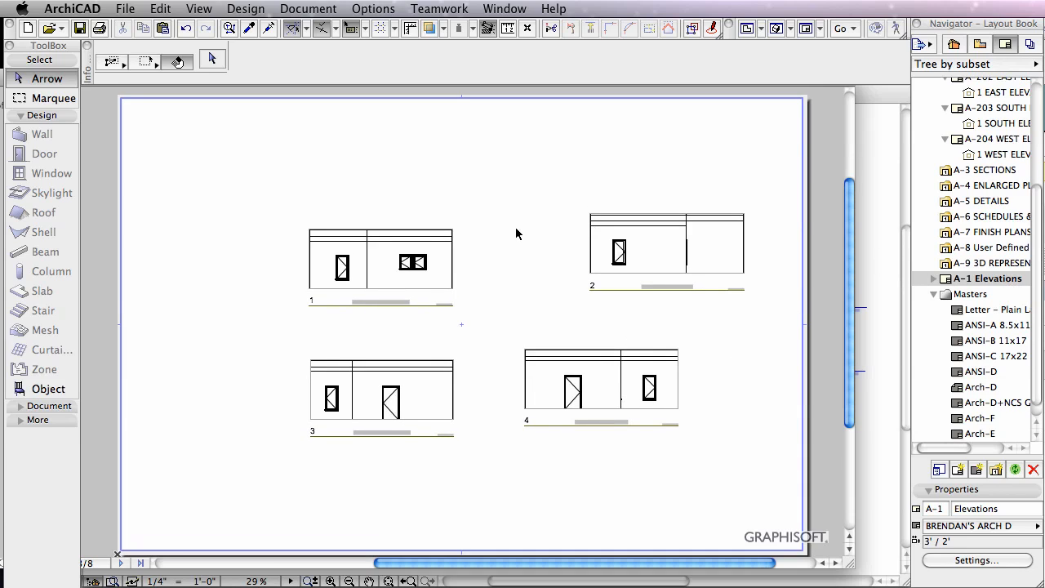